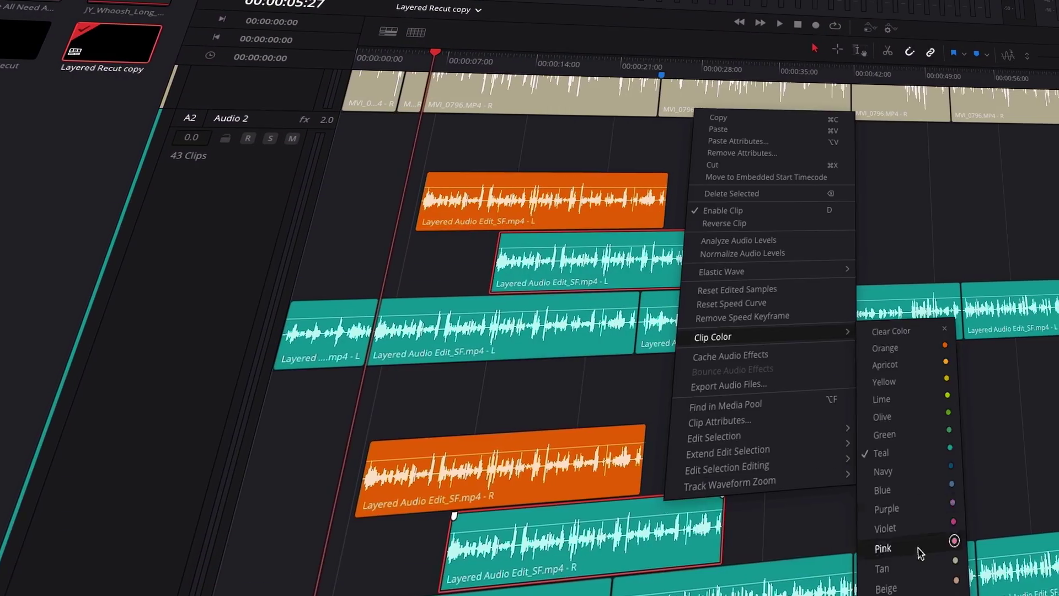
- Set the clip colour of the selected Layered Audio Edit dialogue clips to Pink
left_click(918, 552)
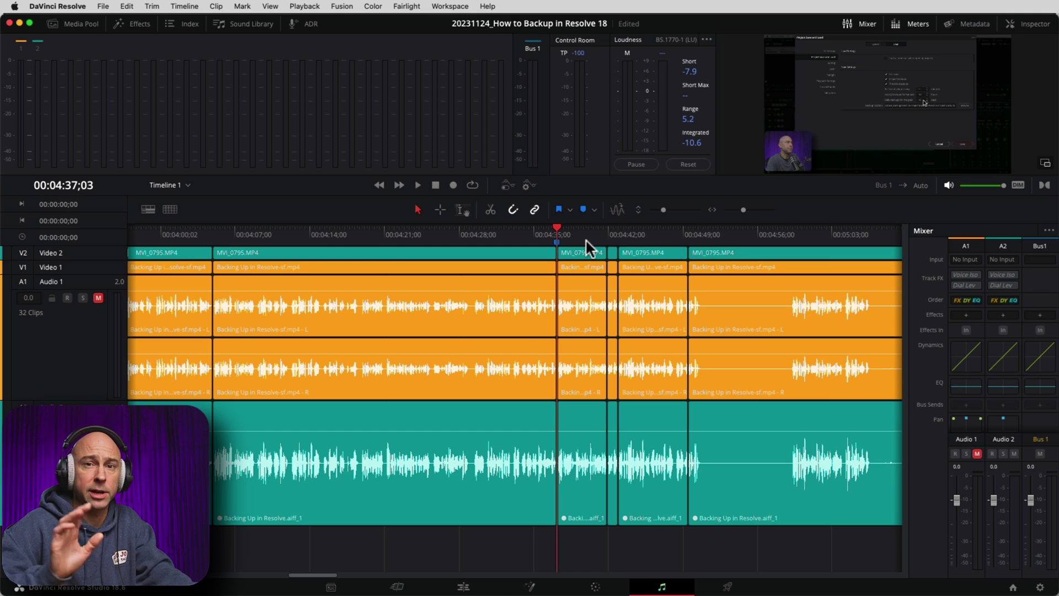
left_click(655, 532)
key("space")
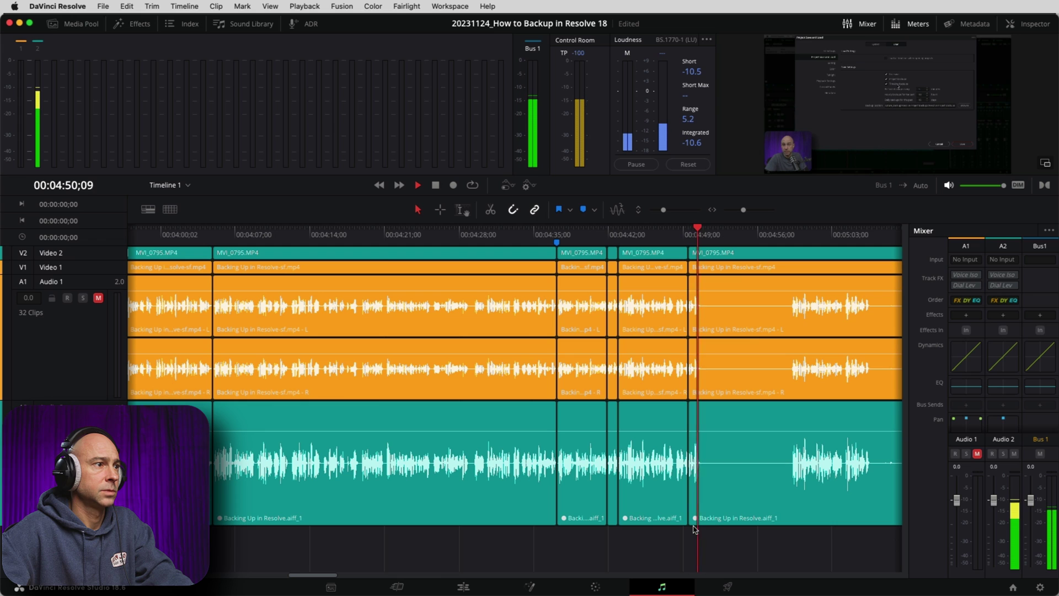
key("space")
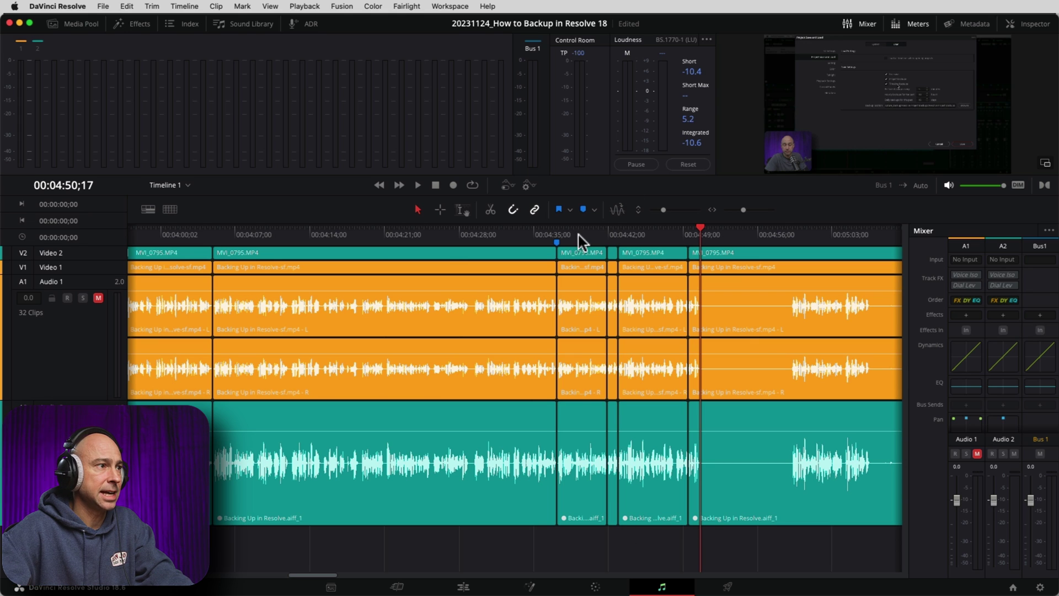
left_click(563, 233)
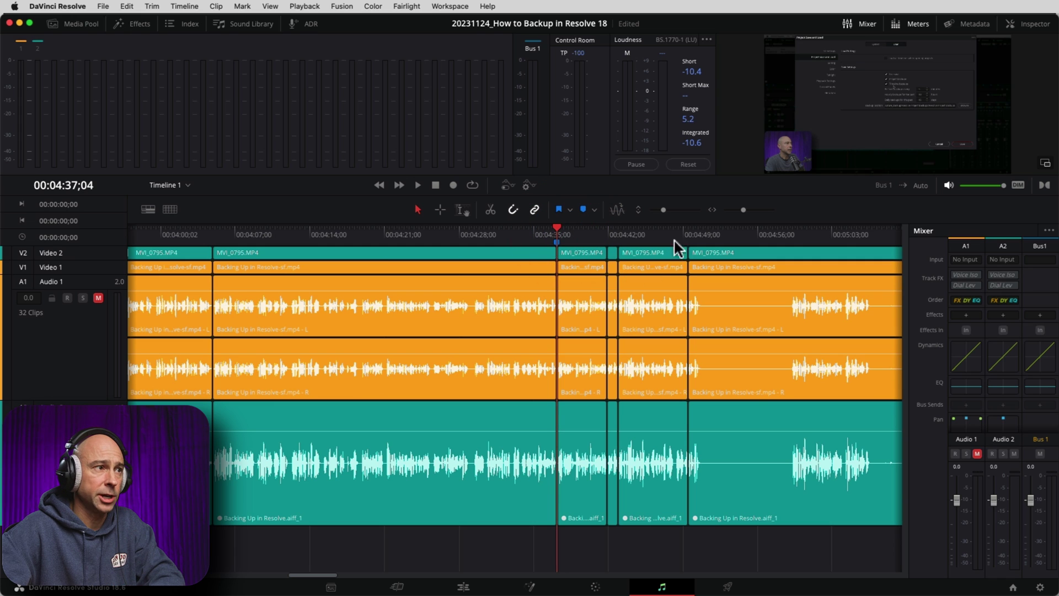
left_click(690, 233)
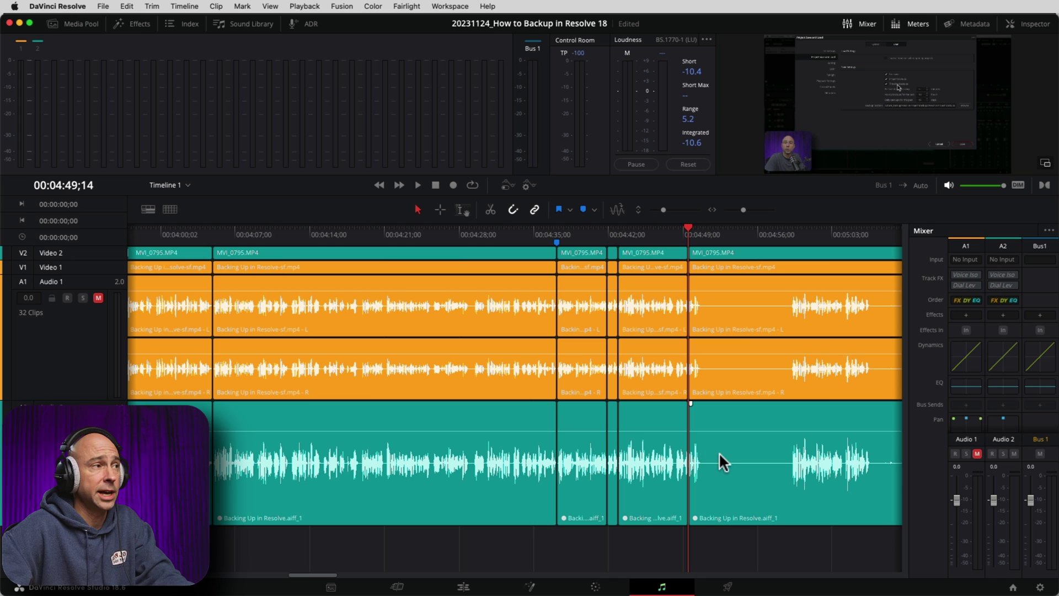
mouse_move(678, 401)
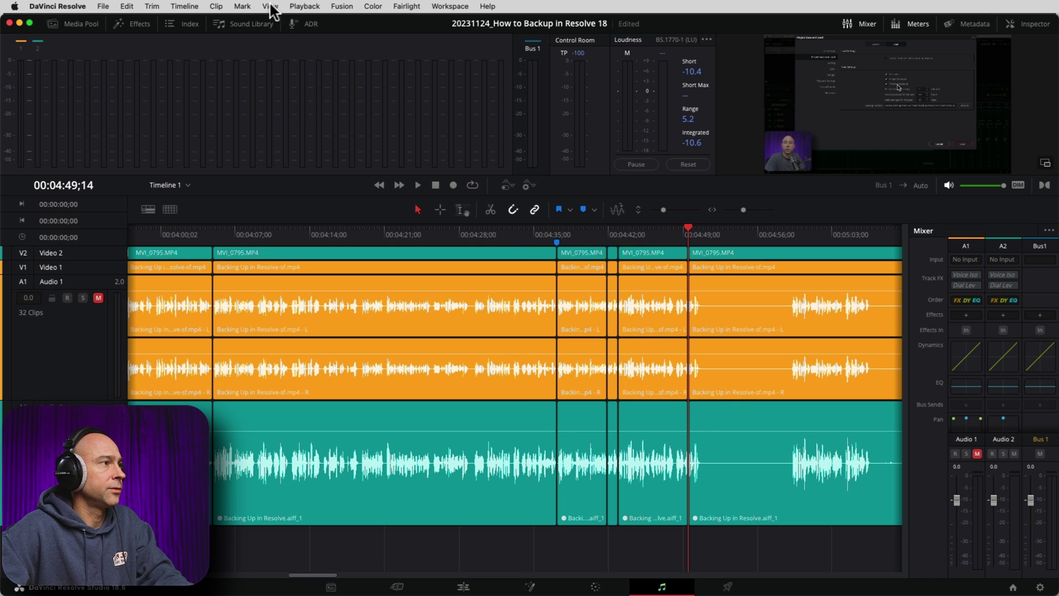
left_click(652, 585)
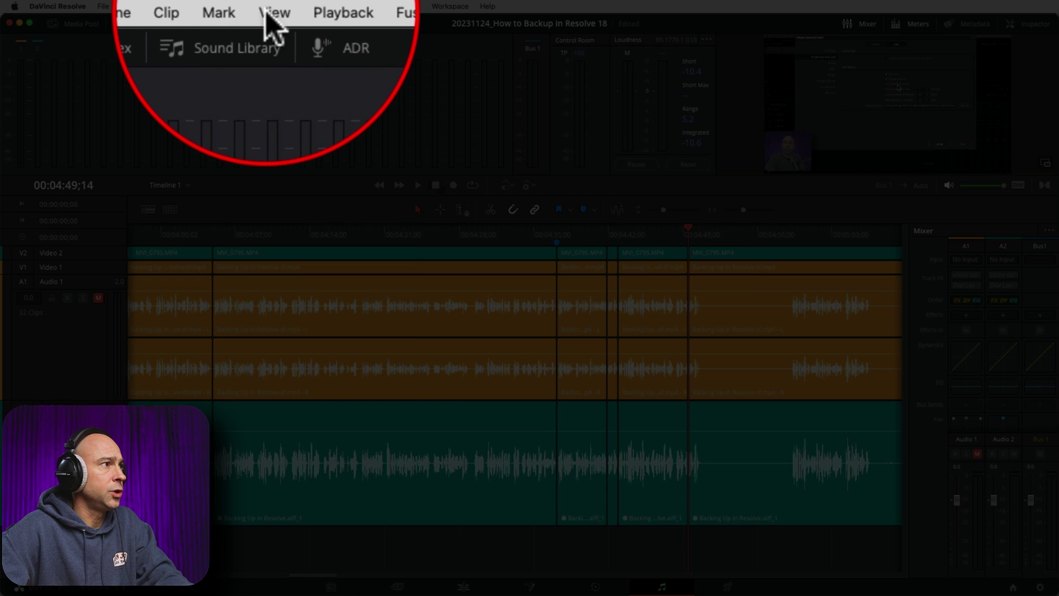
- Enable View > Show Audio Track Layers and Timeline > Layered Audio Editing, then zoom in at the playhead
left_click(270, 6)
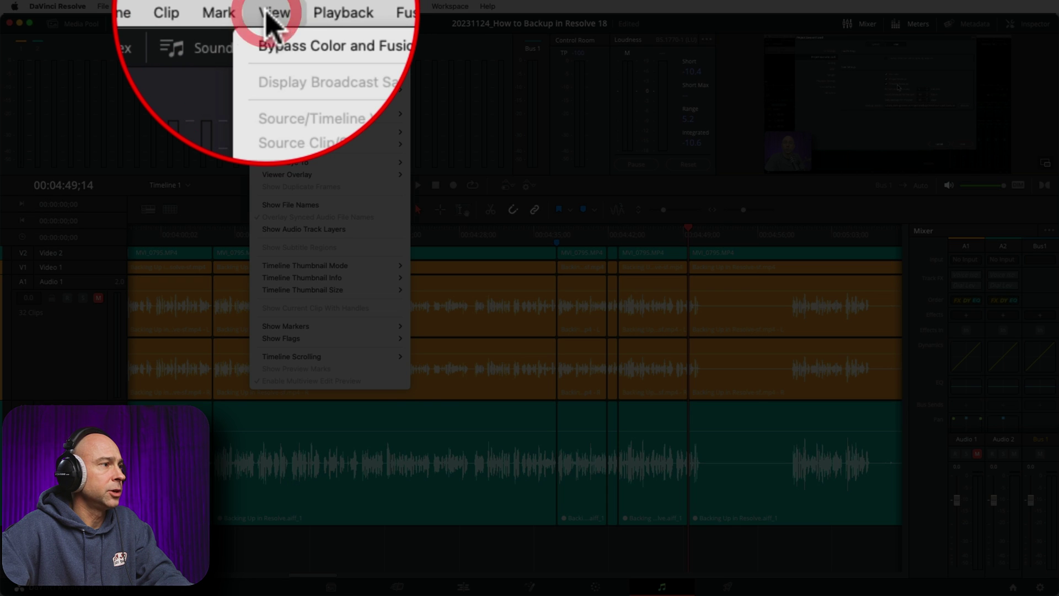
left_click(284, 231)
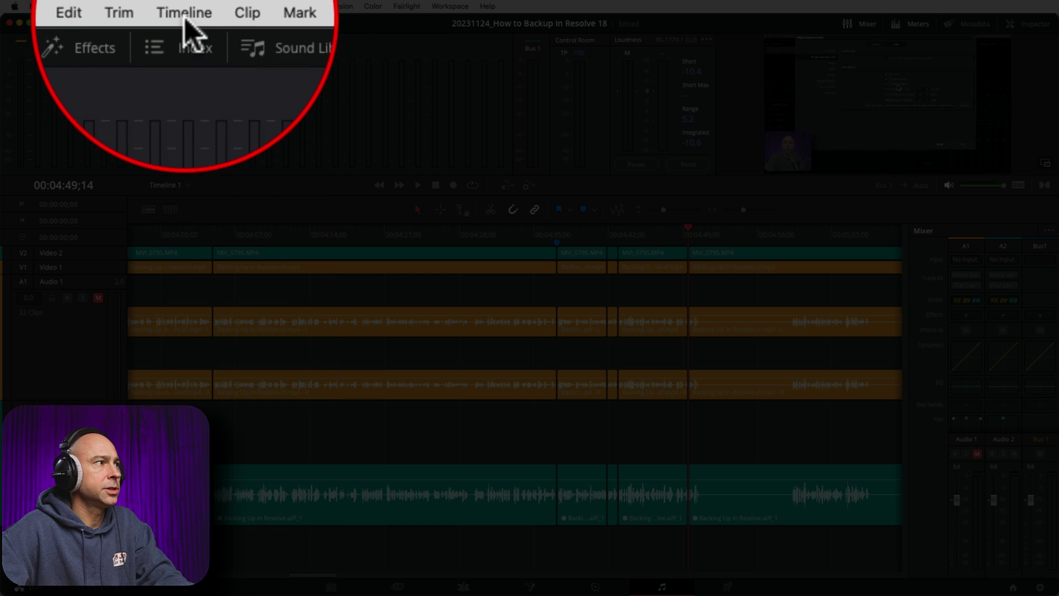
left_click(185, 6)
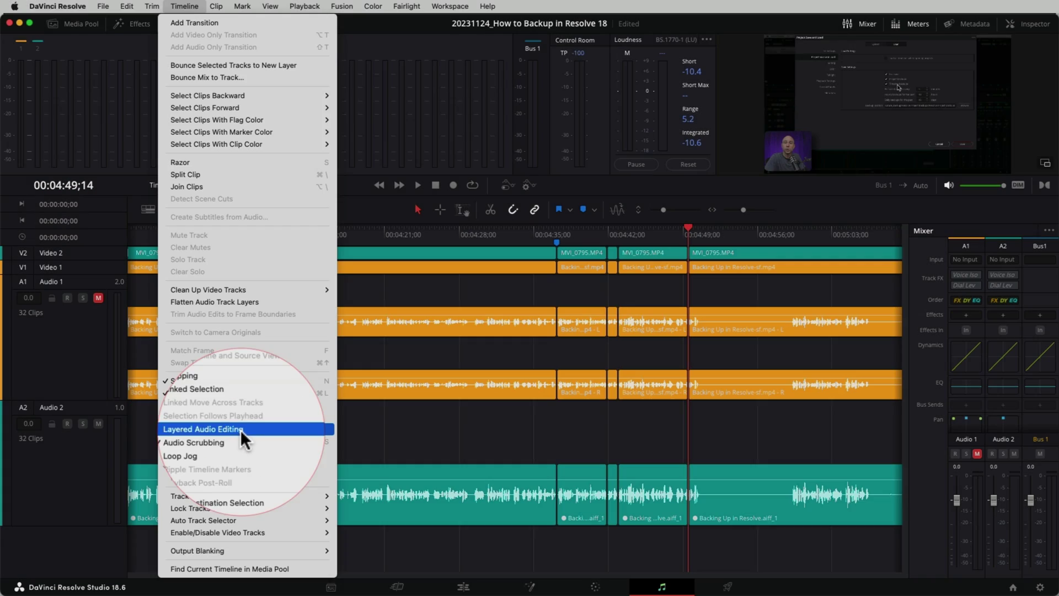
left_click(240, 429)
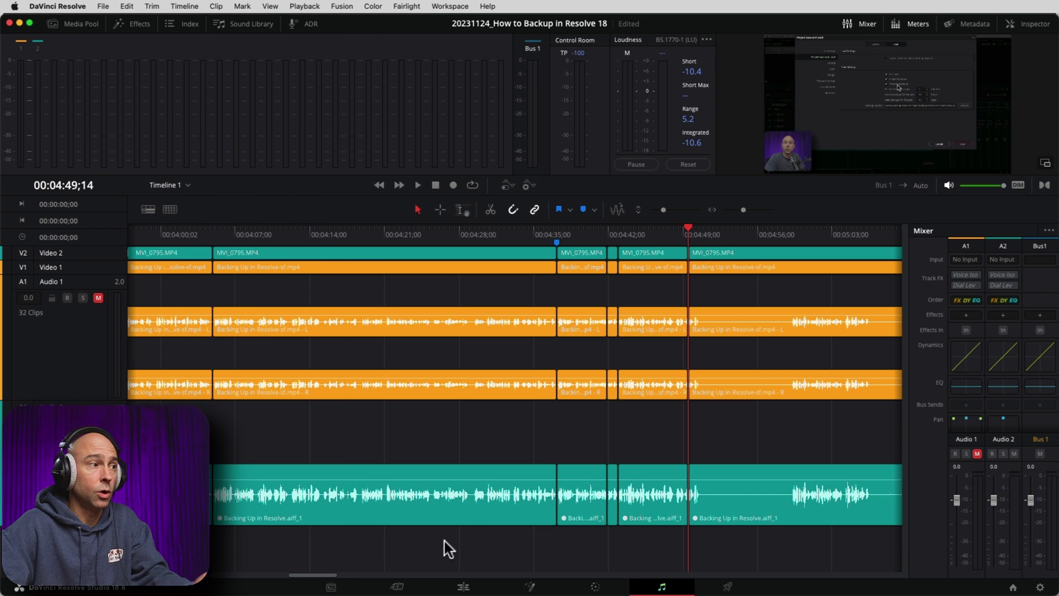
left_click_drag(744, 210, 743, 210)
- Zoom in on the cut near 04:37, replay the dialogue after it, and enlarge the tracks
scroll(419, 452, "left", 5)
left_click(599, 448)
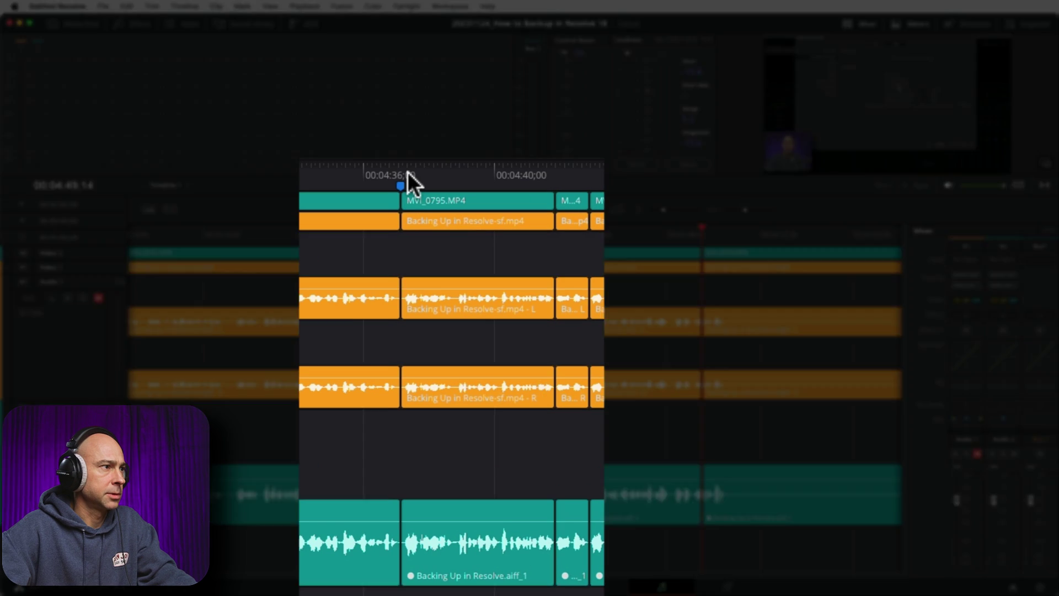
left_click(417, 236)
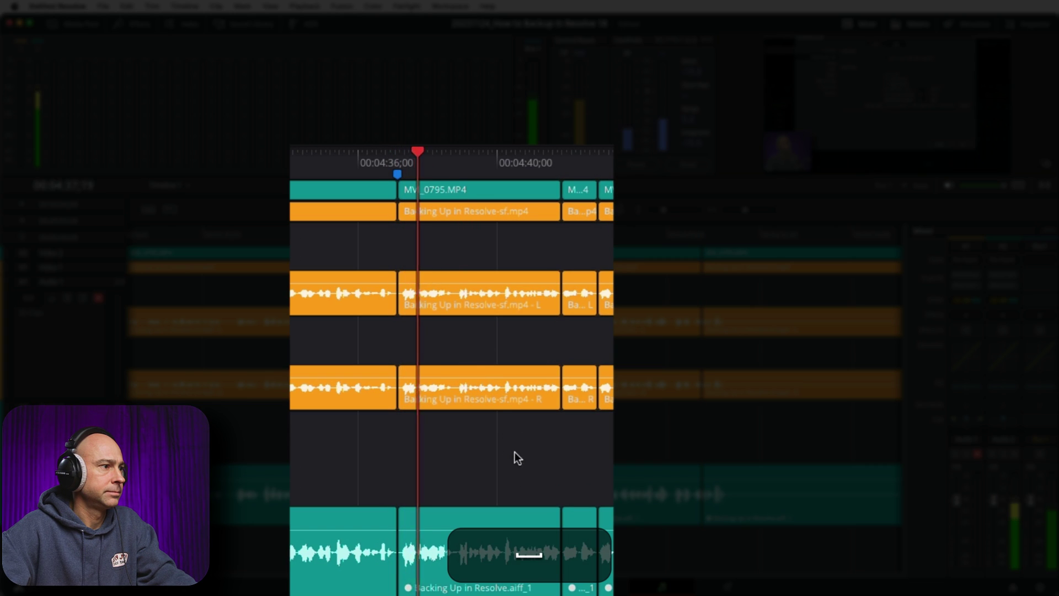
left_click(416, 165)
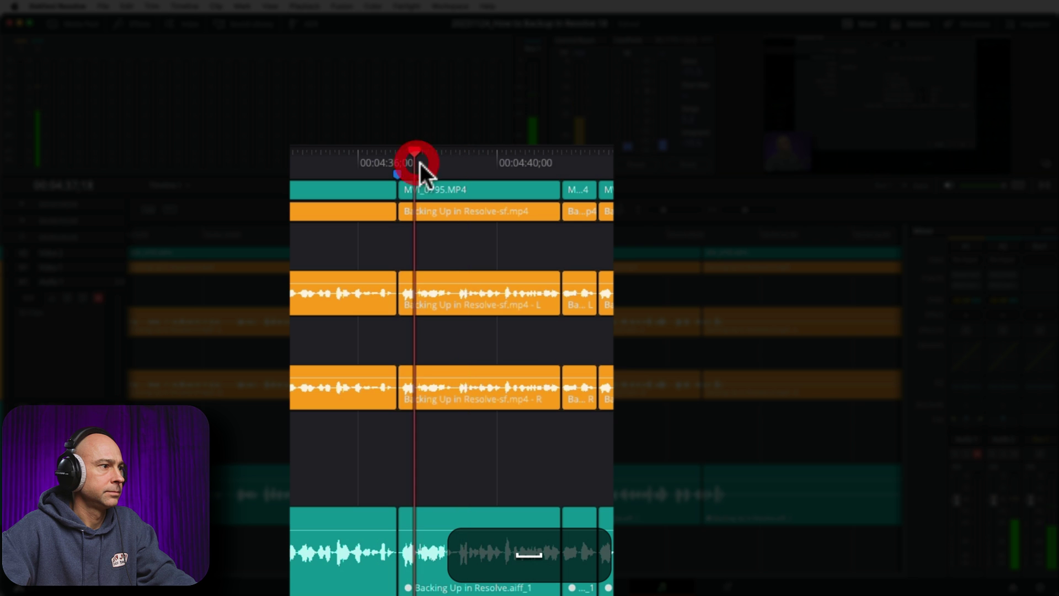
left_click(420, 165)
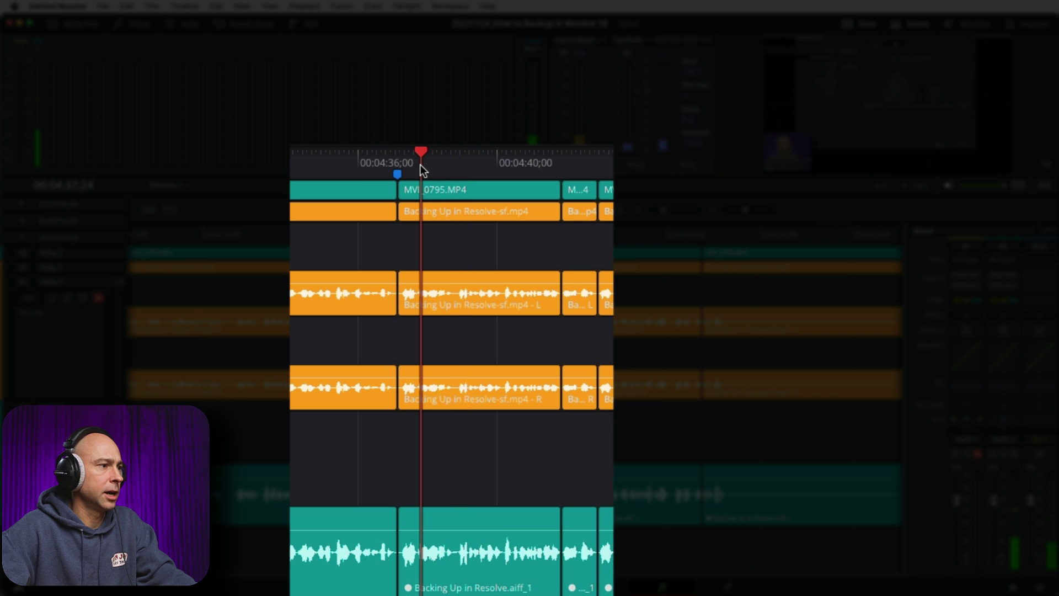
left_click(421, 159)
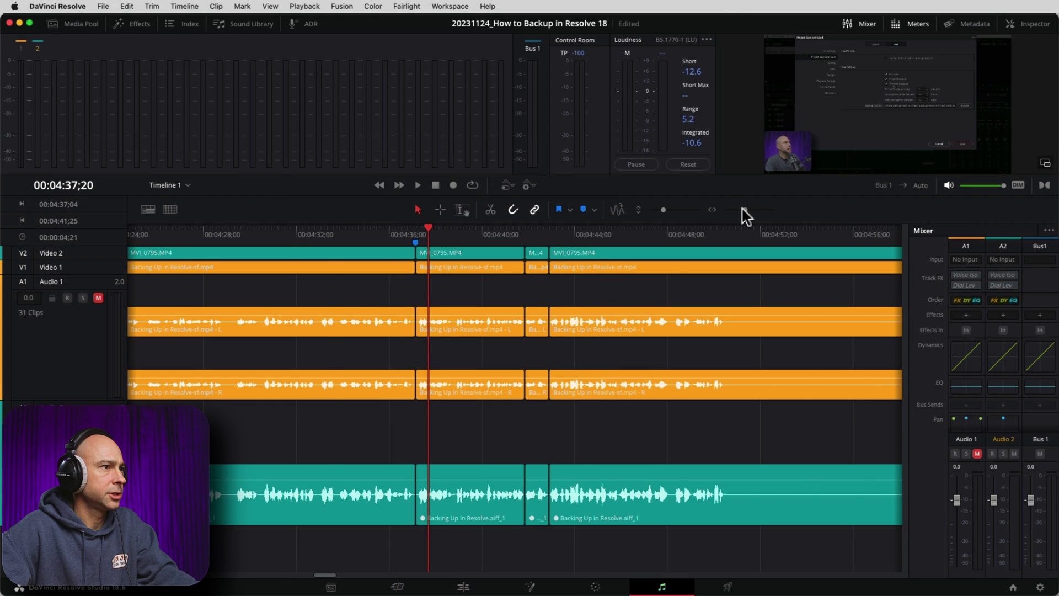
left_click(746, 211)
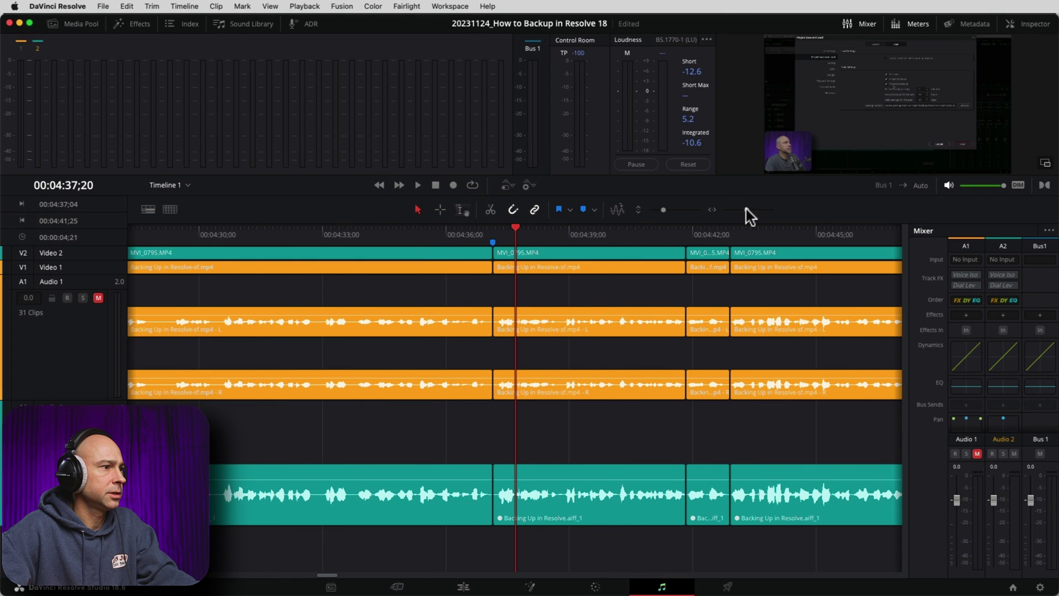
left_click(667, 211)
- Range-select and copy about one second of the teal clip from 04:37;19
scroll(554, 397, "down", 1)
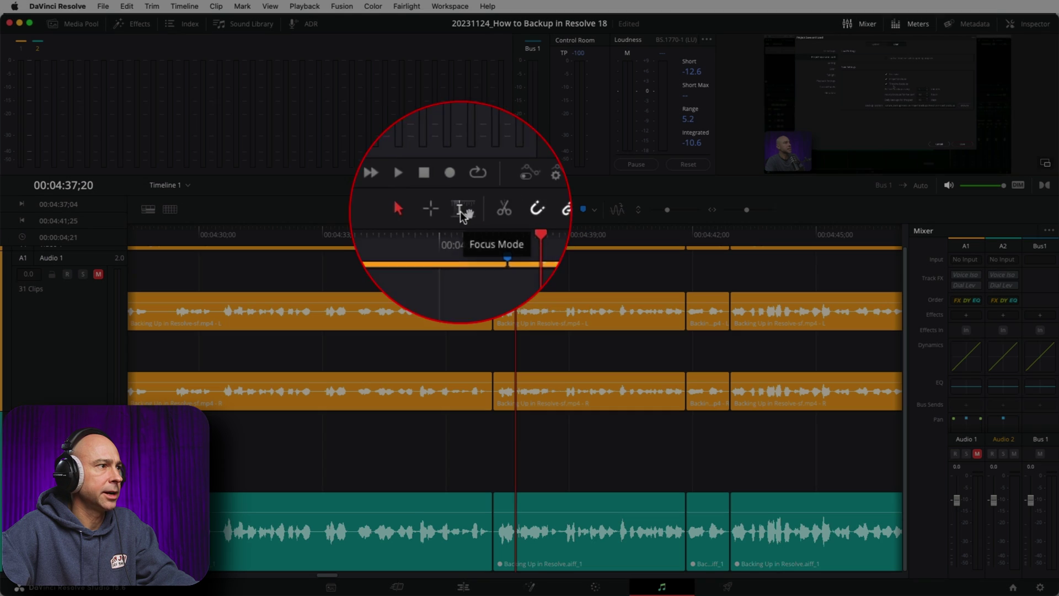
left_click(460, 211)
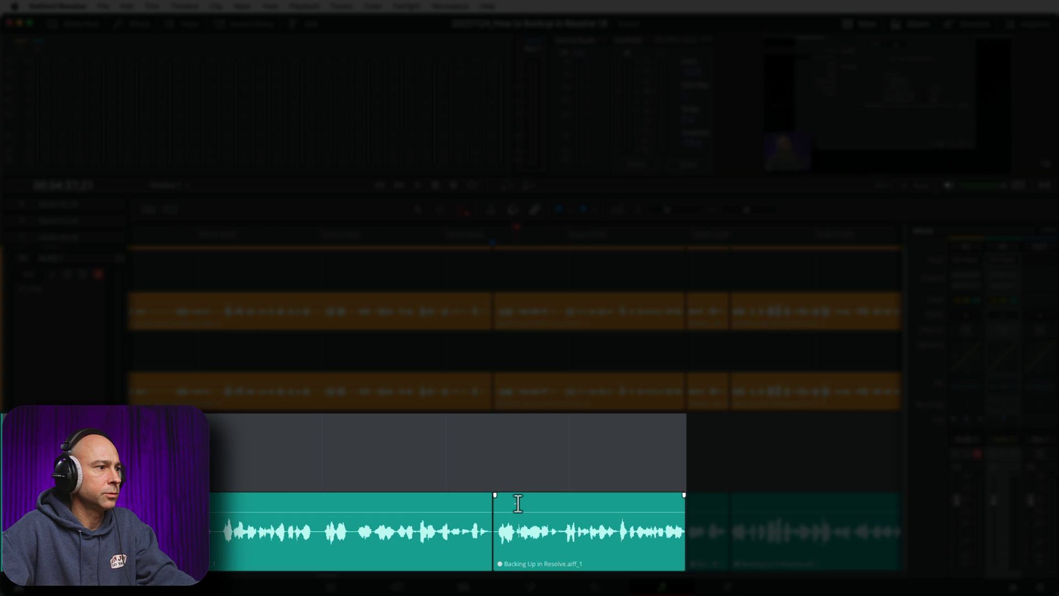
left_click_drag(514, 503, 563, 503)
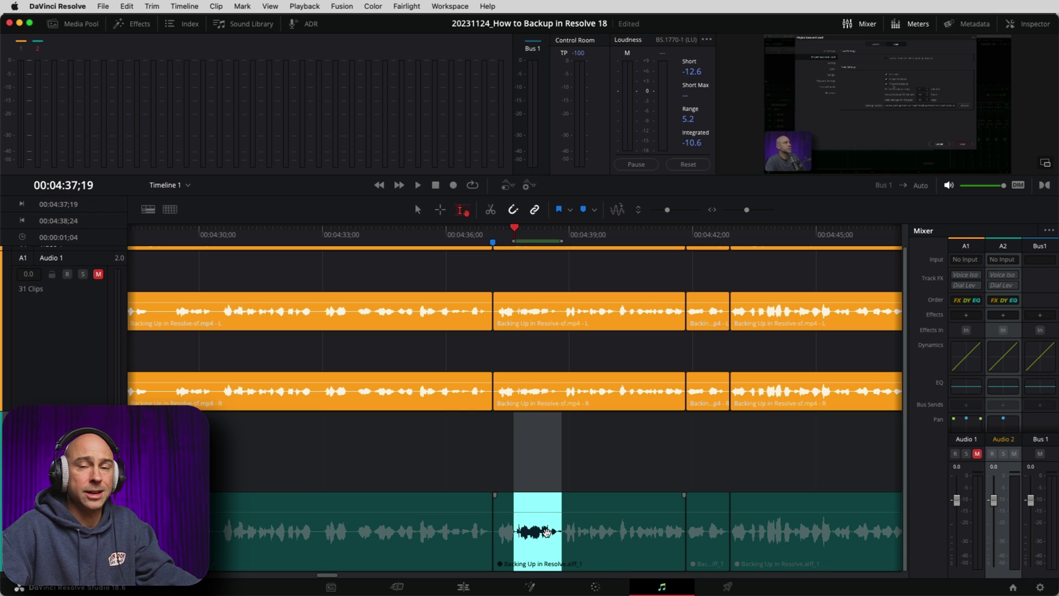
key("super+c")
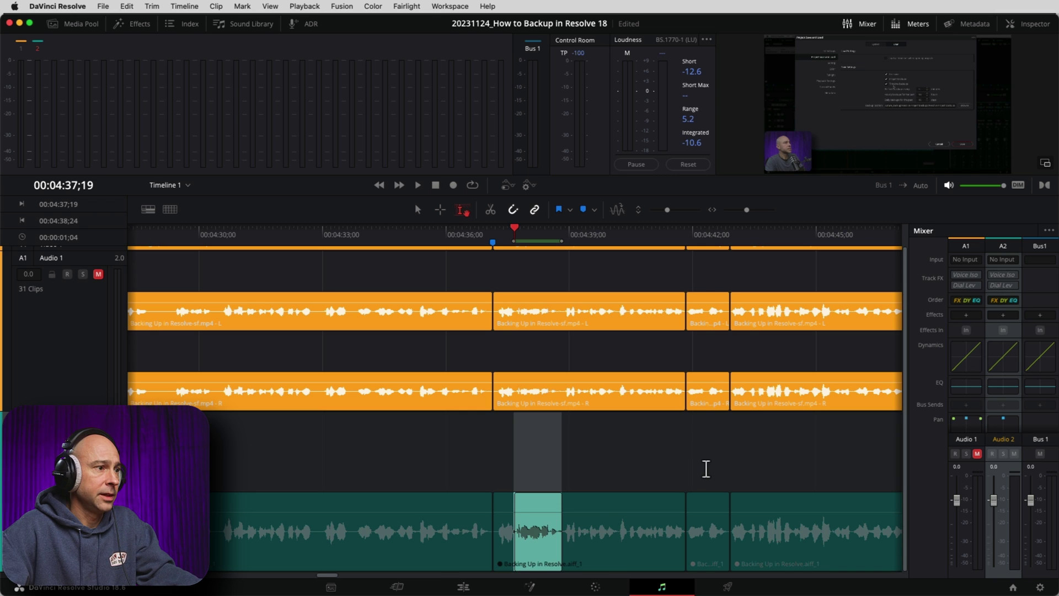
- Scrub around 04:42–04:48 to locate the flubbed dialogue line
left_click_drag(705, 468, 736, 464)
scroll(736, 463, "right", 5)
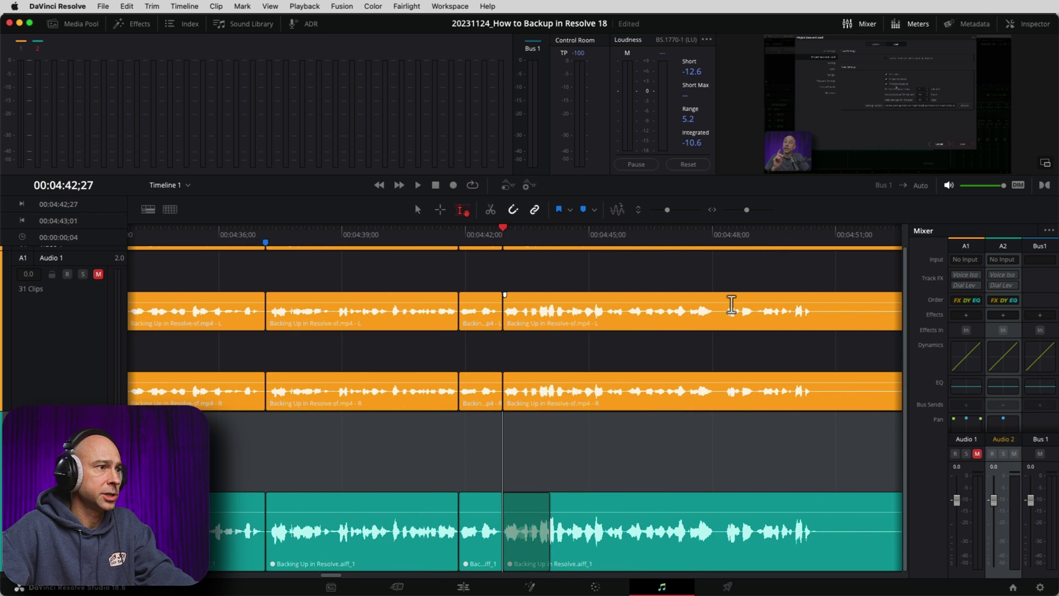
left_click_drag(733, 236, 723, 248)
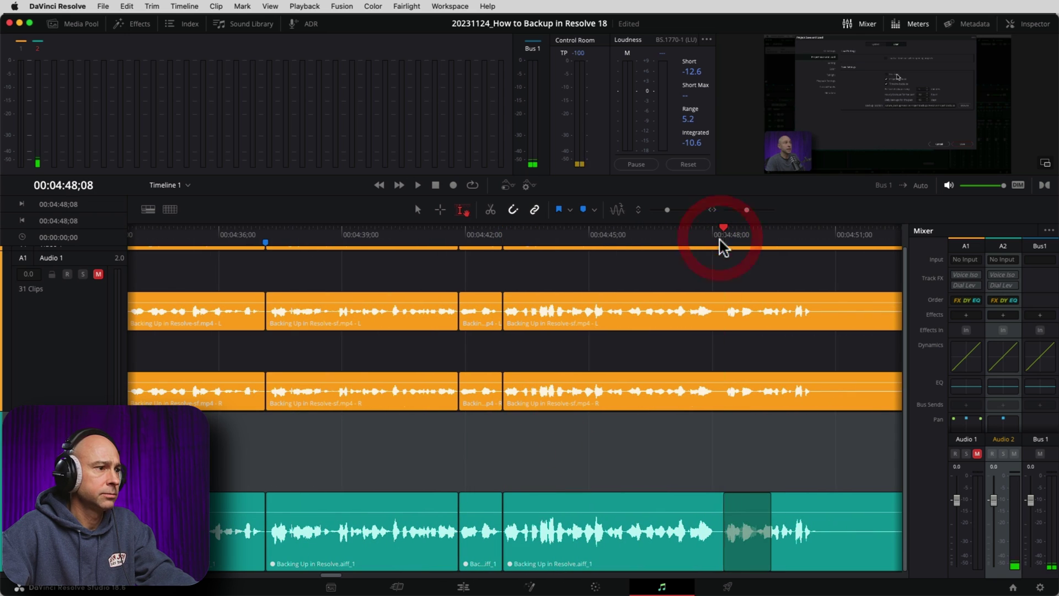
left_click(728, 228)
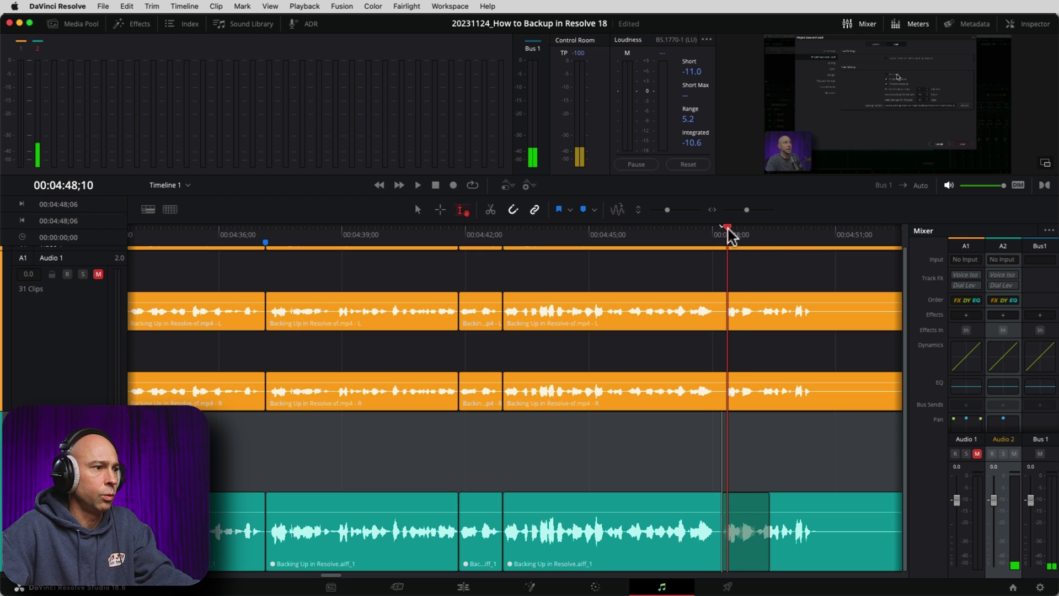
left_click_drag(728, 228, 722, 303)
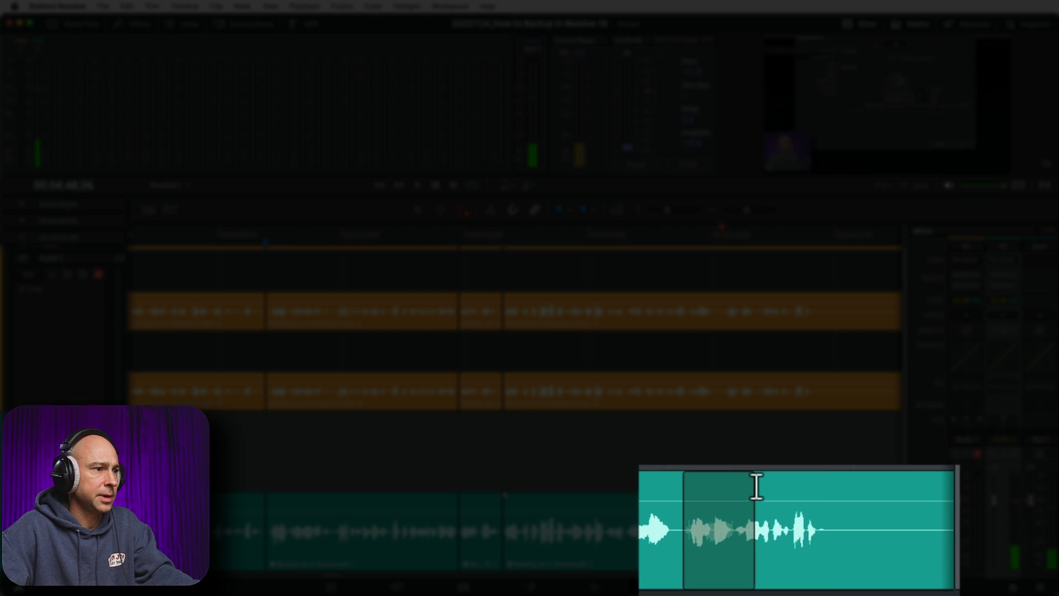
left_click(789, 516)
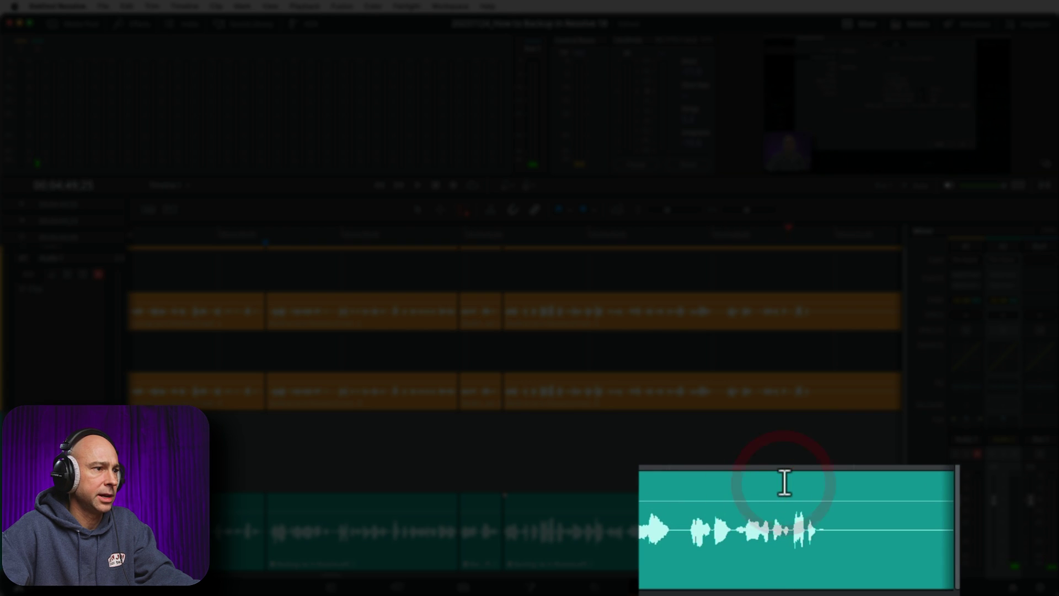
- Paste the copied dialogue at 04:49;25 and return to the Selection tool
left_click(794, 464)
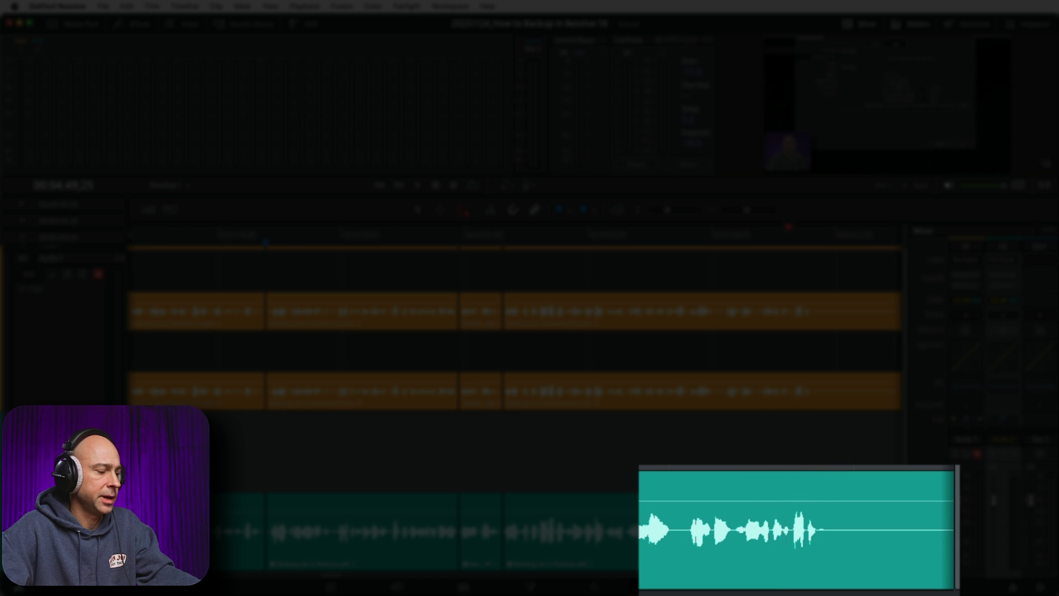
key("super+v")
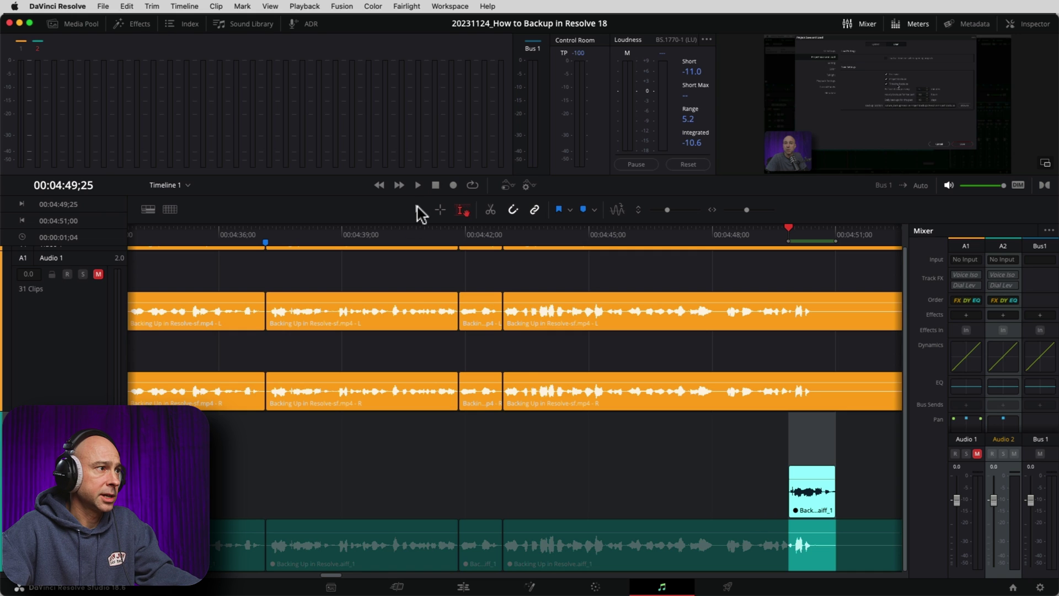
left_click(418, 211)
left_click(725, 500)
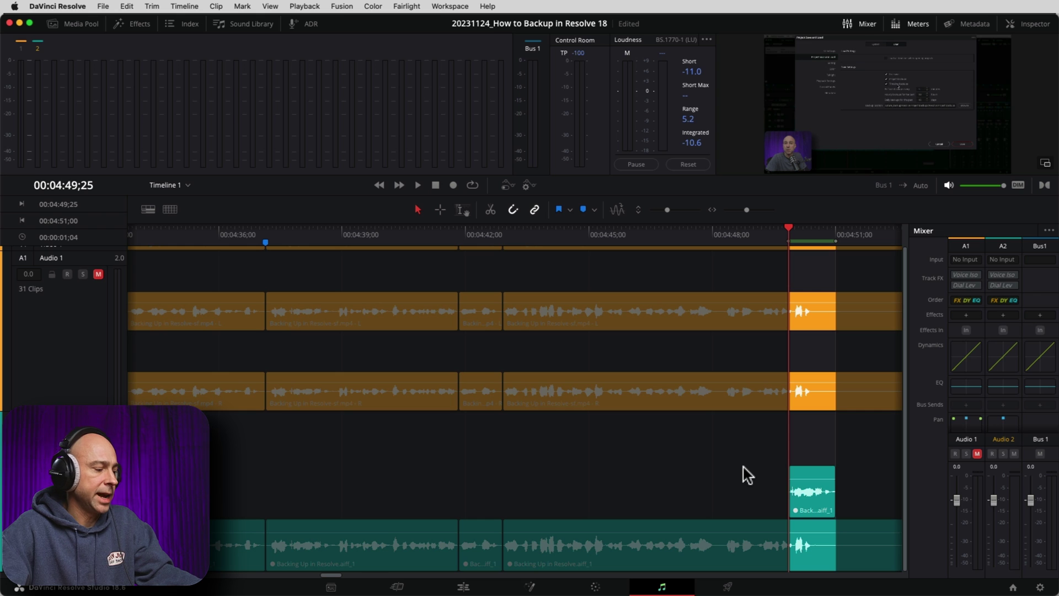
- Clear the in/out range and drag the small corrected clip into the Audio 2 lane
key("alt+x")
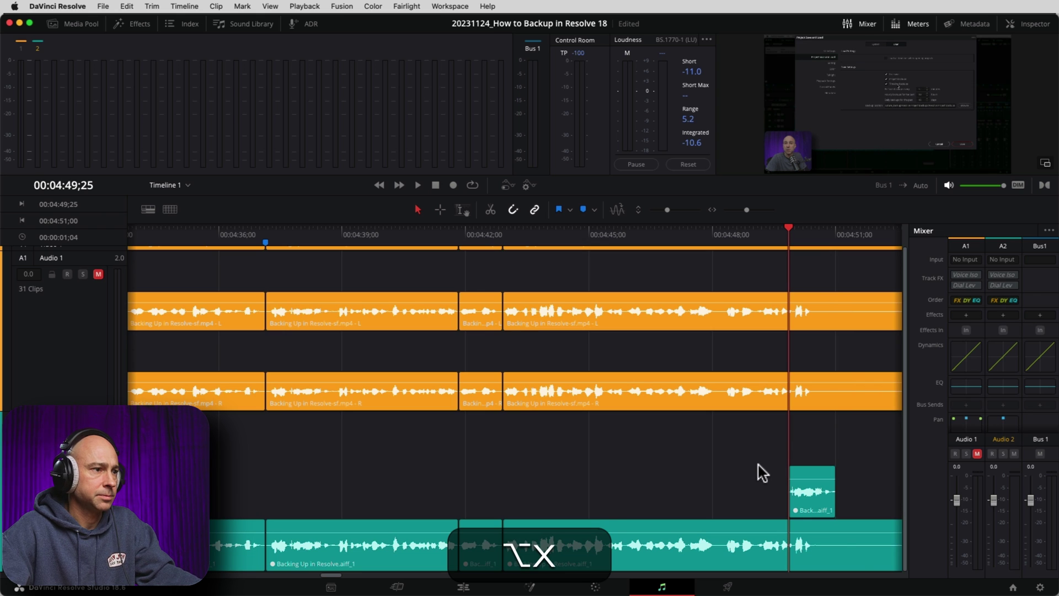
left_click(877, 546)
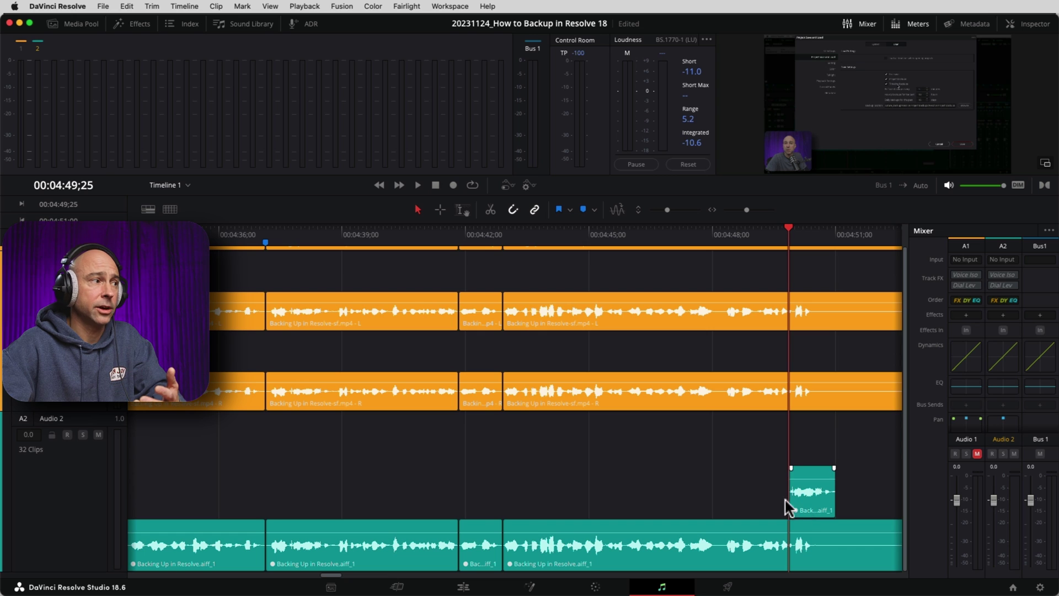
left_click(66, 484)
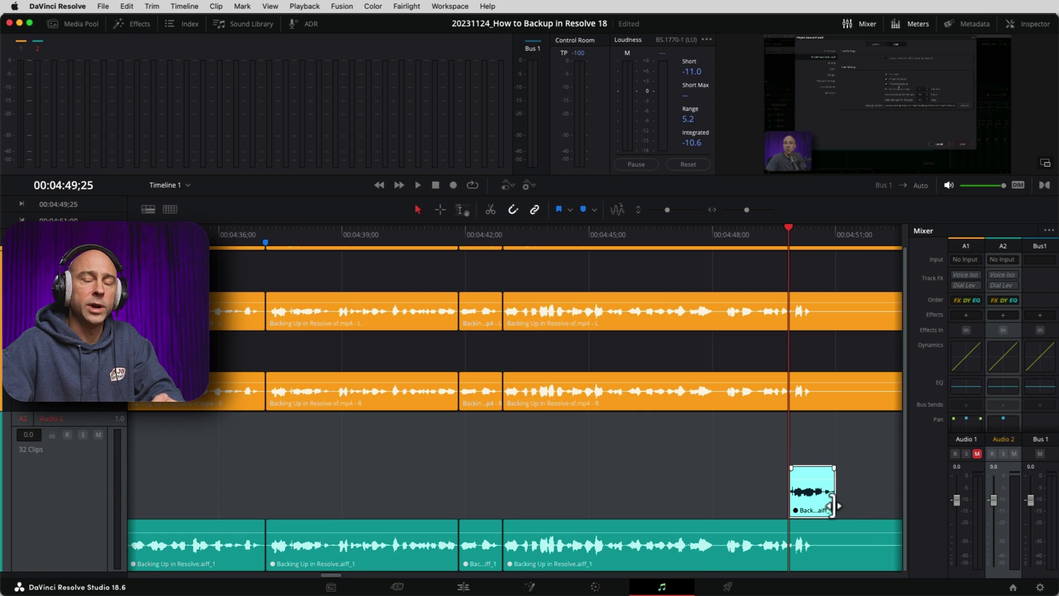
left_click(809, 497)
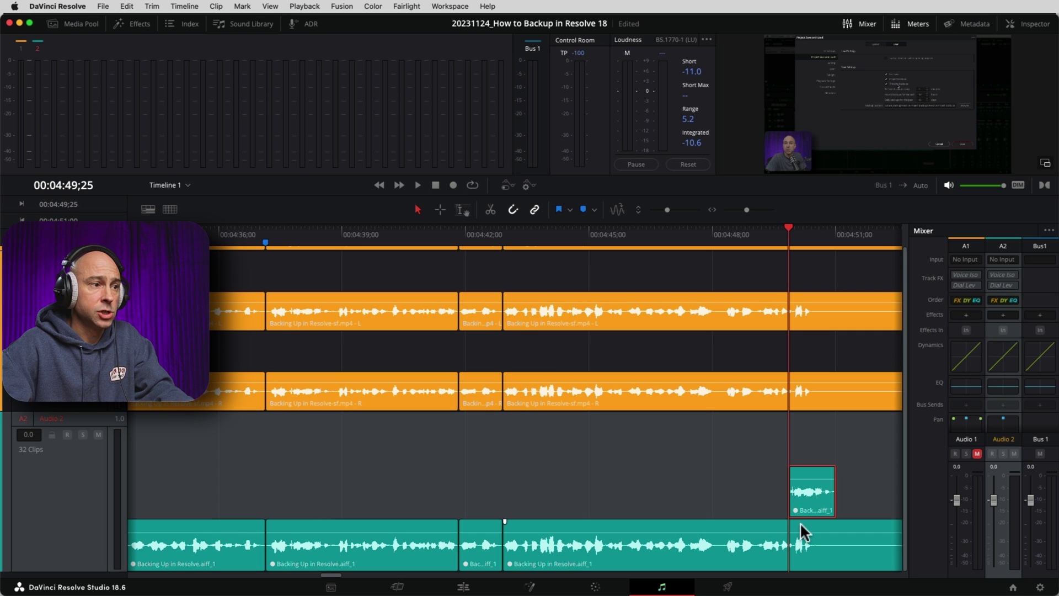
left_click_drag(806, 506, 773, 476)
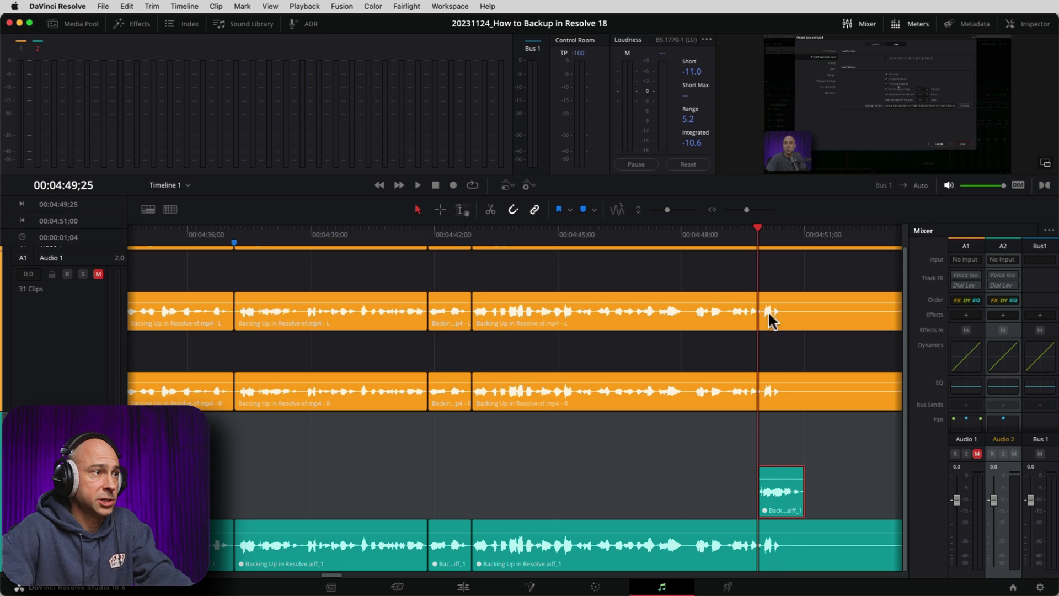
- Nudge the corrected A2 clip a frame later and play from about 04:48 to check sync
key("ctrl+z")
left_click(650, 293)
key("space")
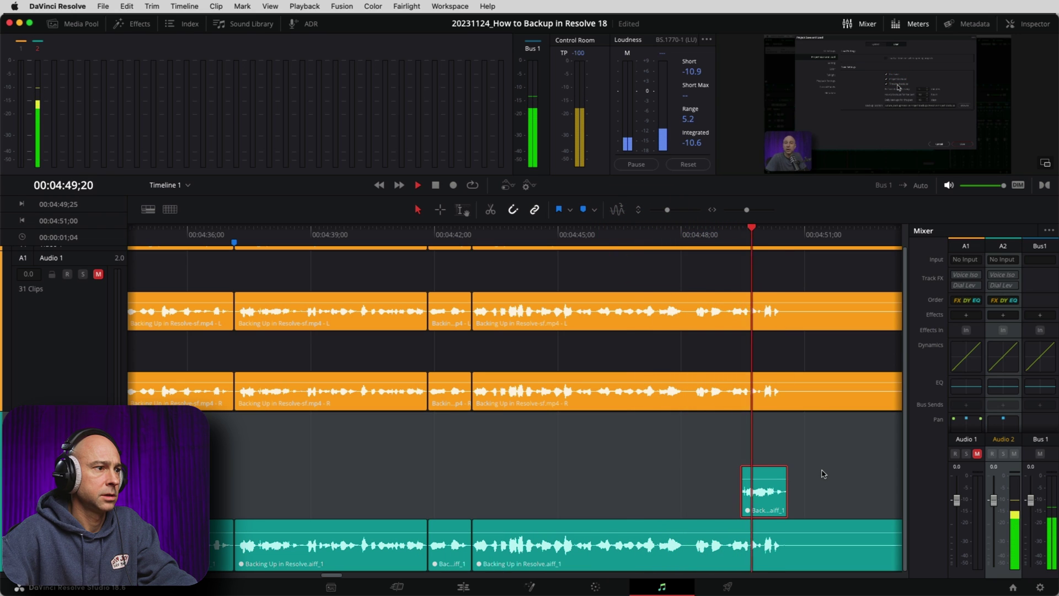
key("space")
key("period")
key("period")
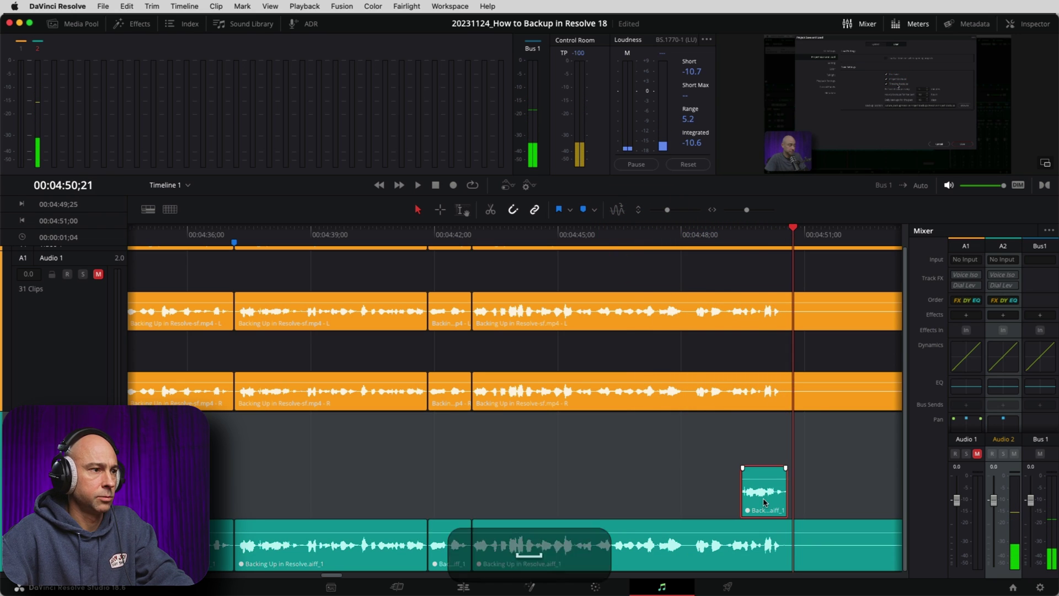
left_click(697, 236)
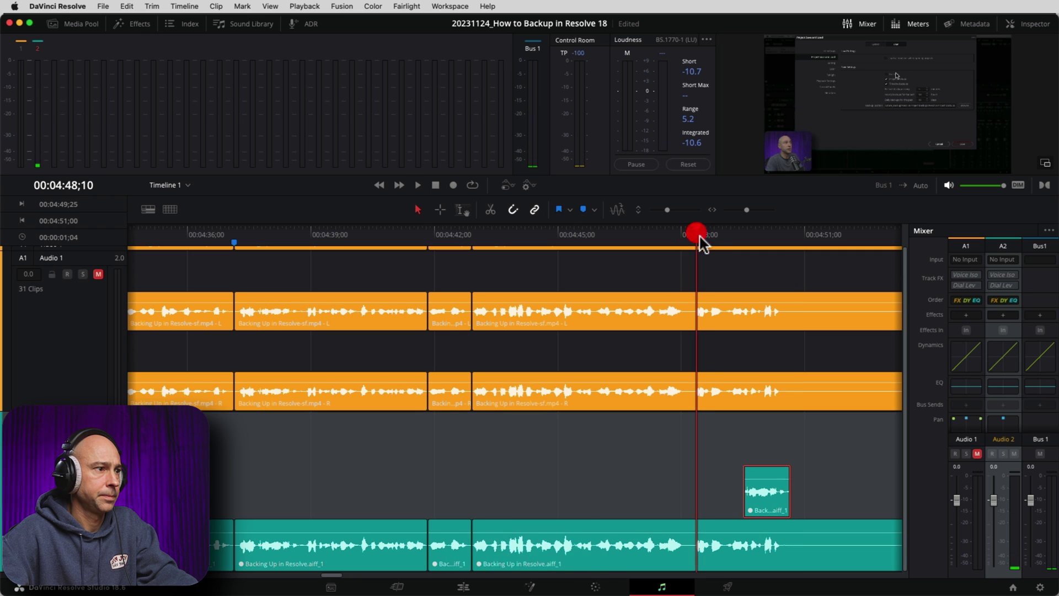
key("space")
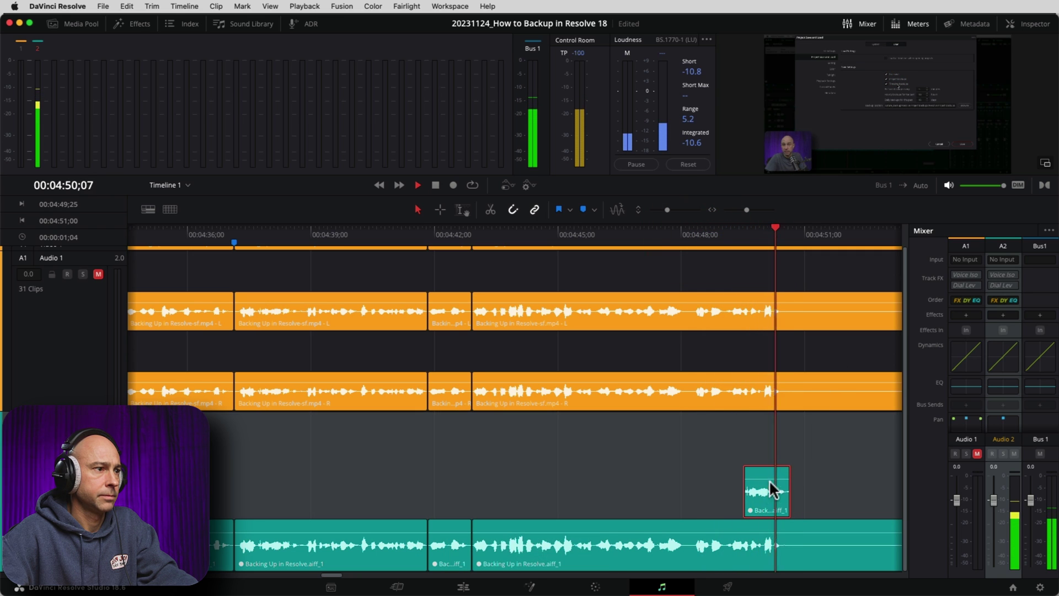
- Nudge the clip slightly later again and replay from 04:48–04:49 to confirm alignment
key("period")
left_click(757, 496)
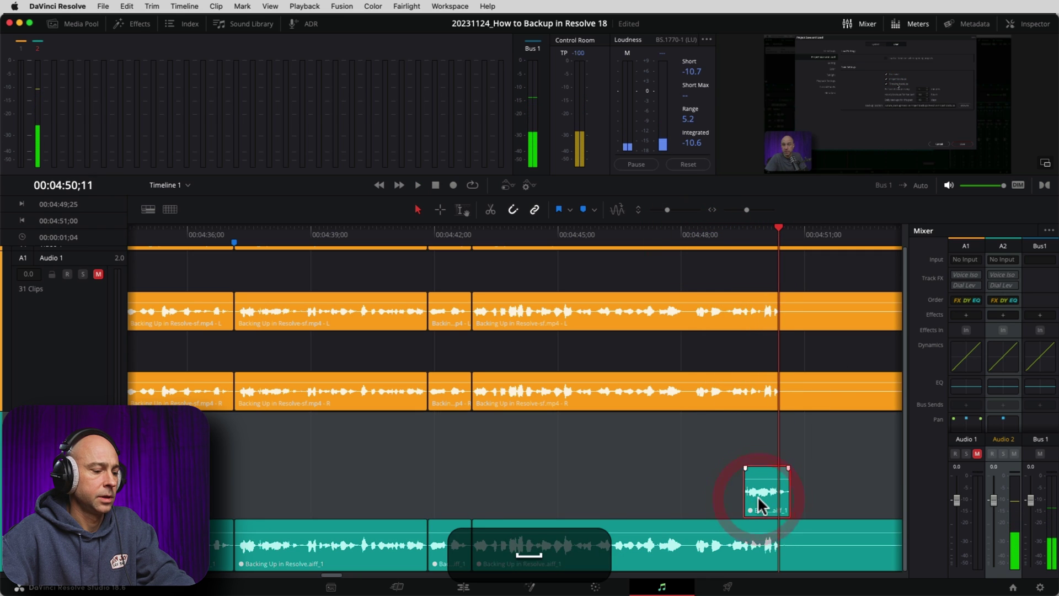
left_click(721, 230)
key("space")
left_click(699, 232)
key("space")
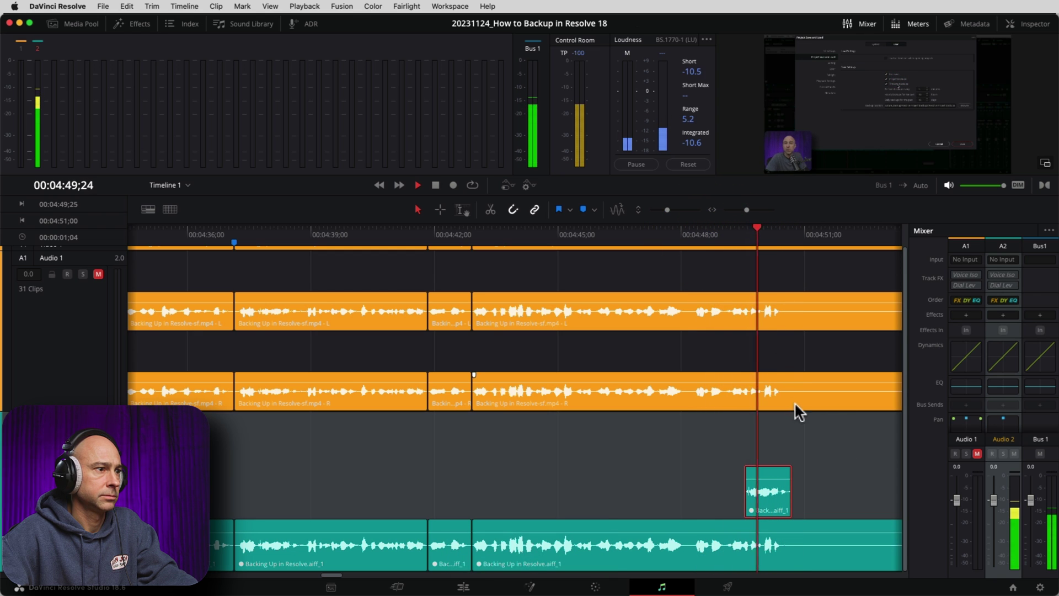
key("space")
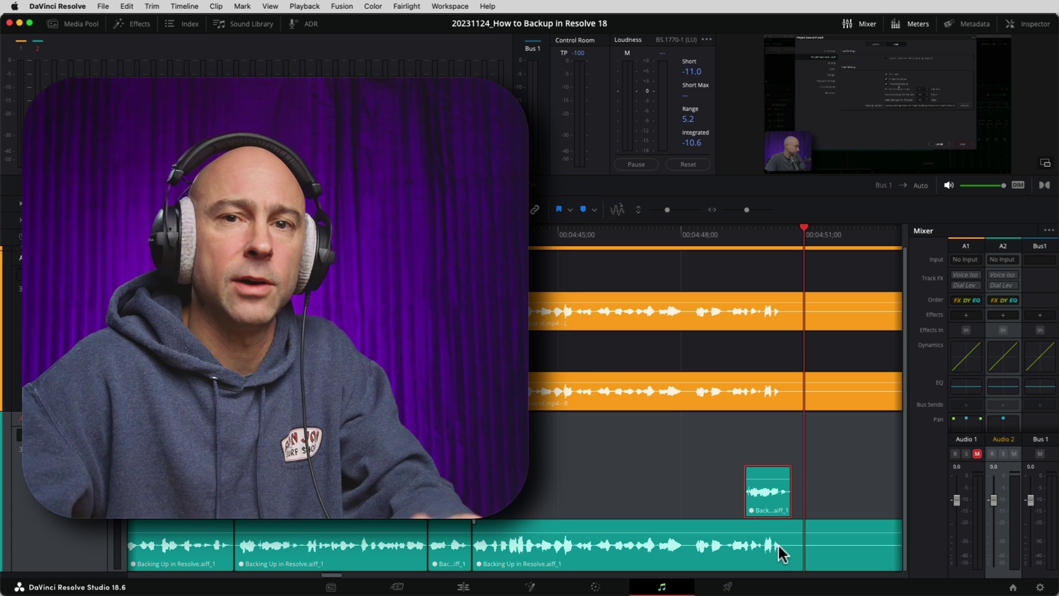
left_click(1043, 164)
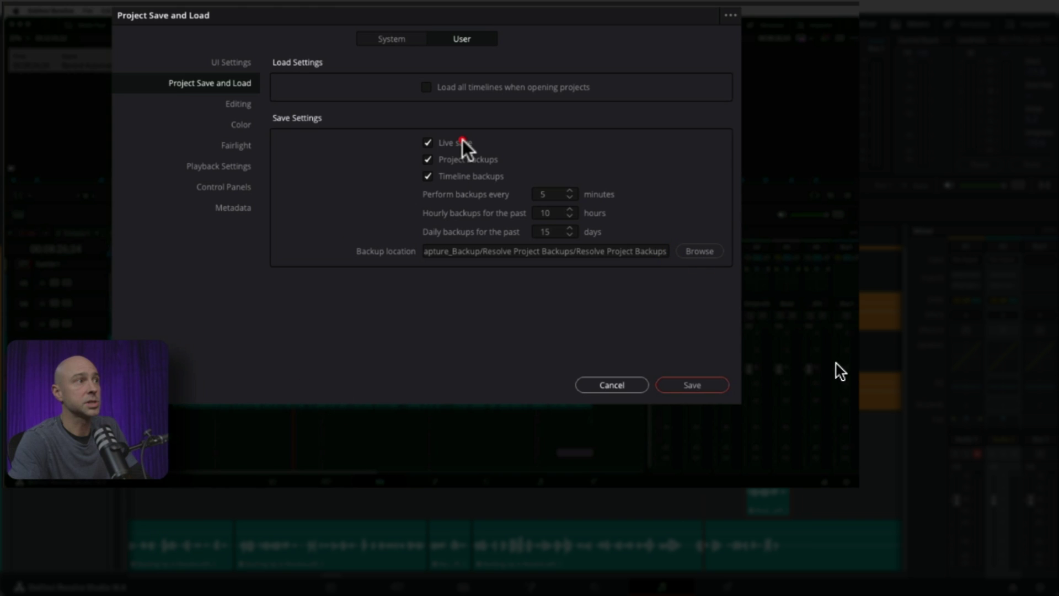
key("space")
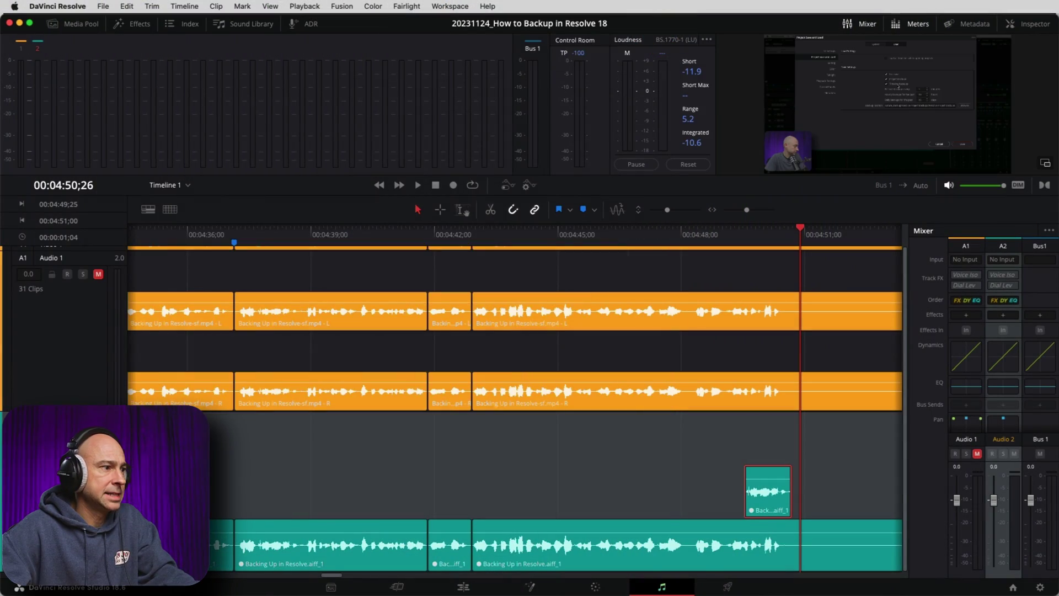
- Switch to the Edit page and open the Inspector for the MVI_0795.MP4 clip on V2
left_click(465, 588)
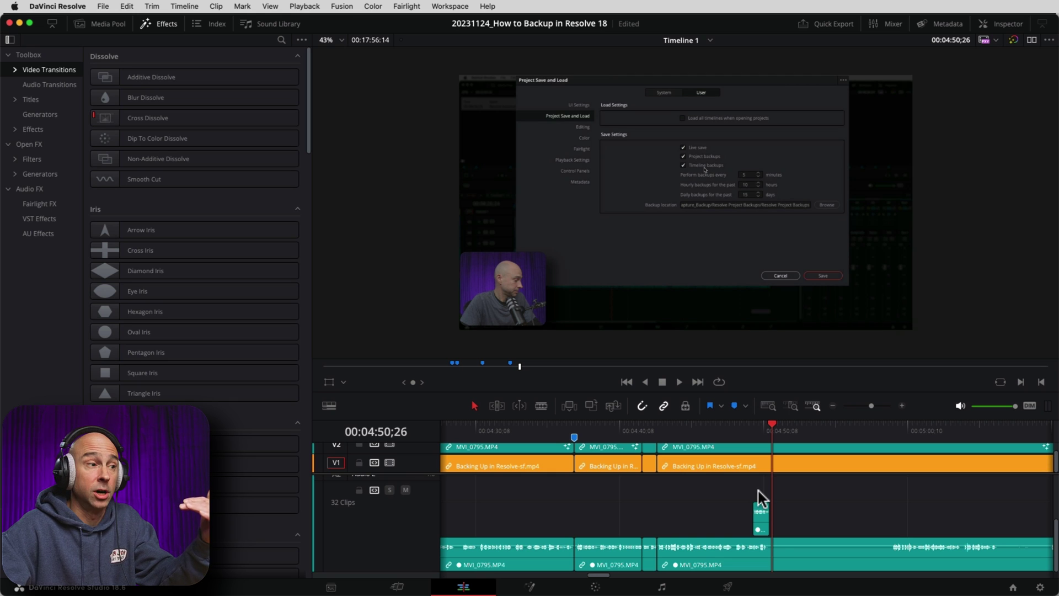
scroll(779, 546, "up", 2)
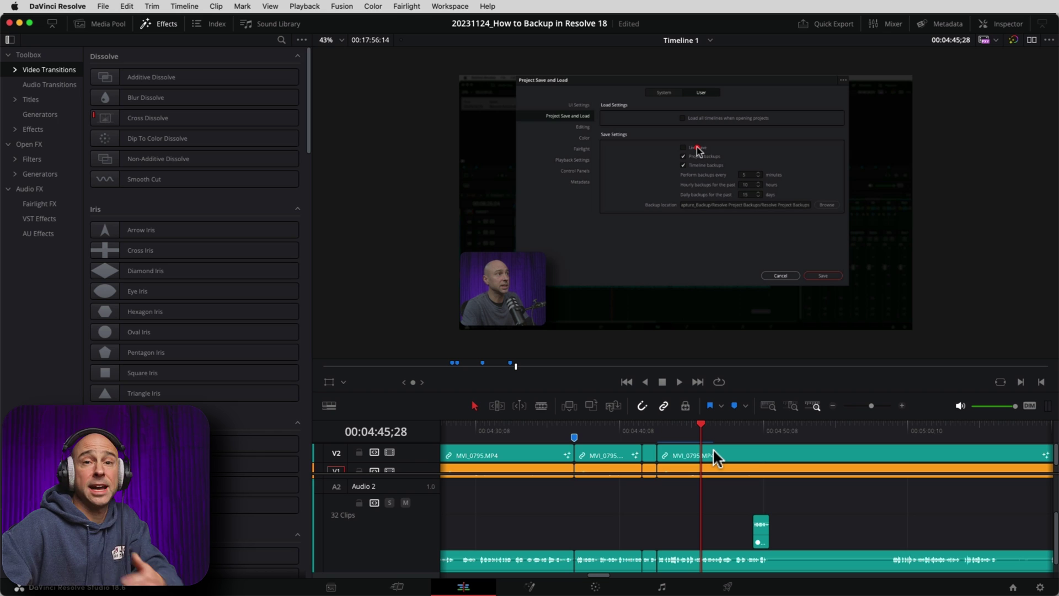
left_click(720, 450)
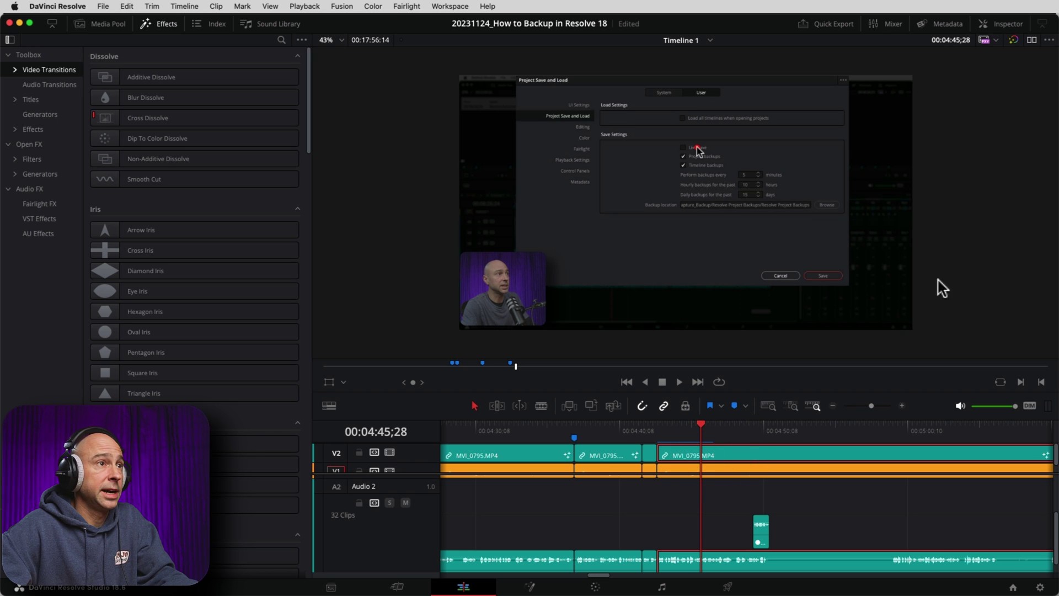
left_click(1008, 25)
- Keyframe MVI_0795.MP4 opacity from 100 down to 0 at 04:46;08, then preview full screen
left_click(868, 65)
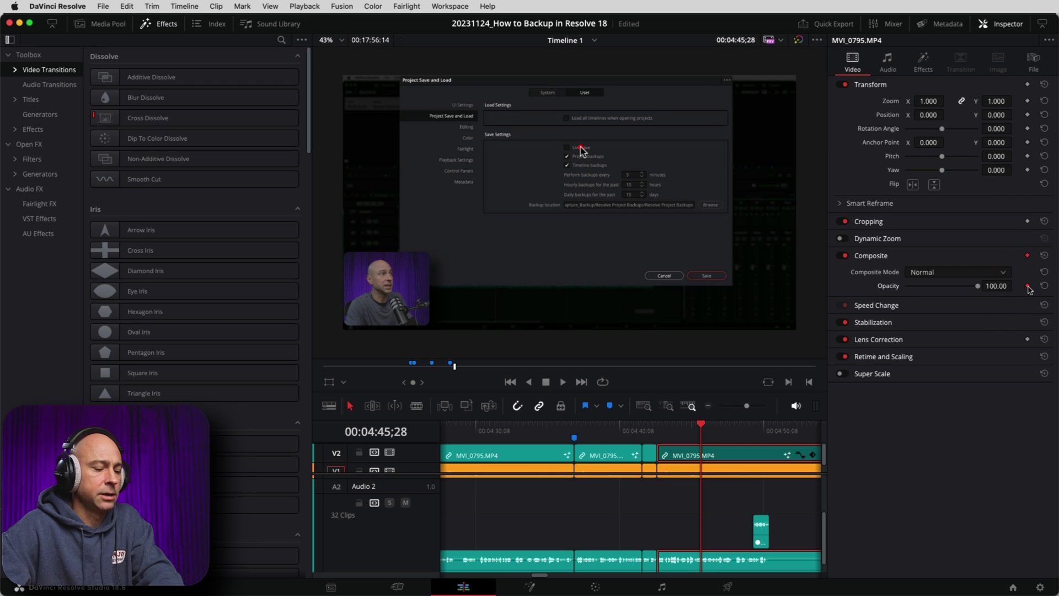
key("space")
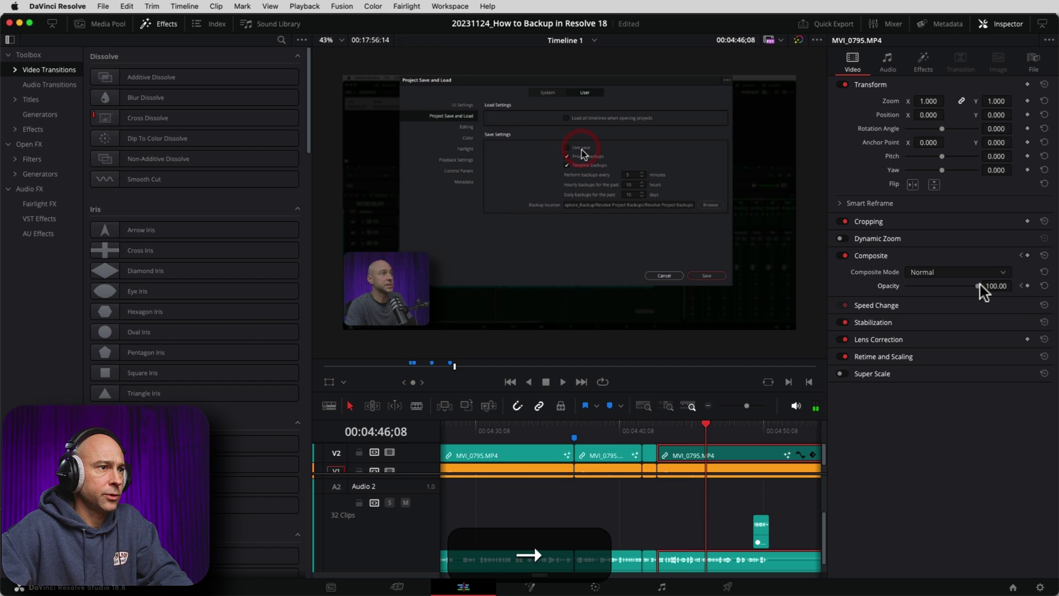
left_click_drag(980, 286, 866, 291)
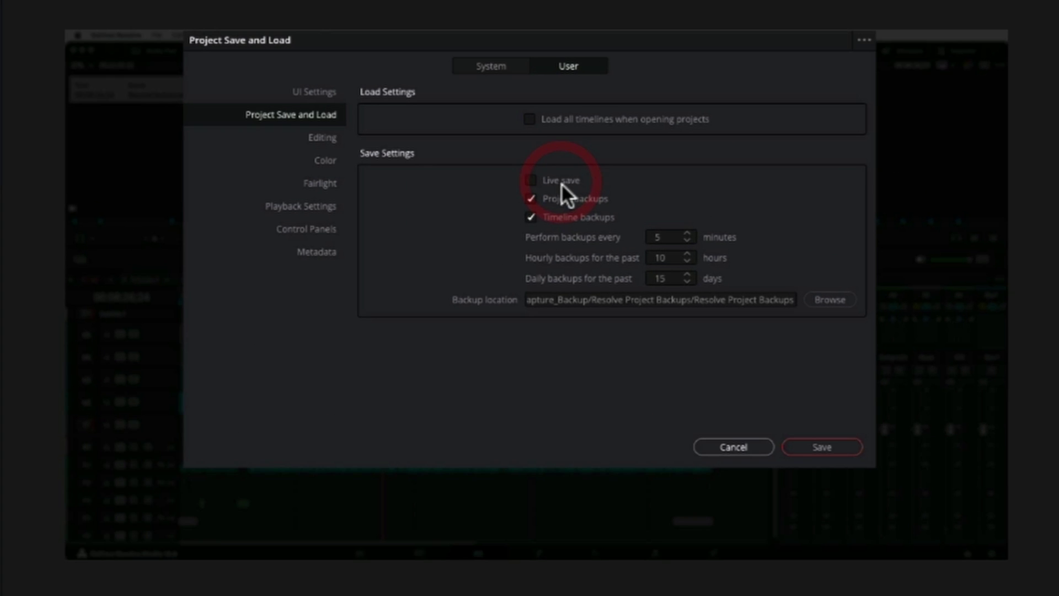
left_click(561, 183)
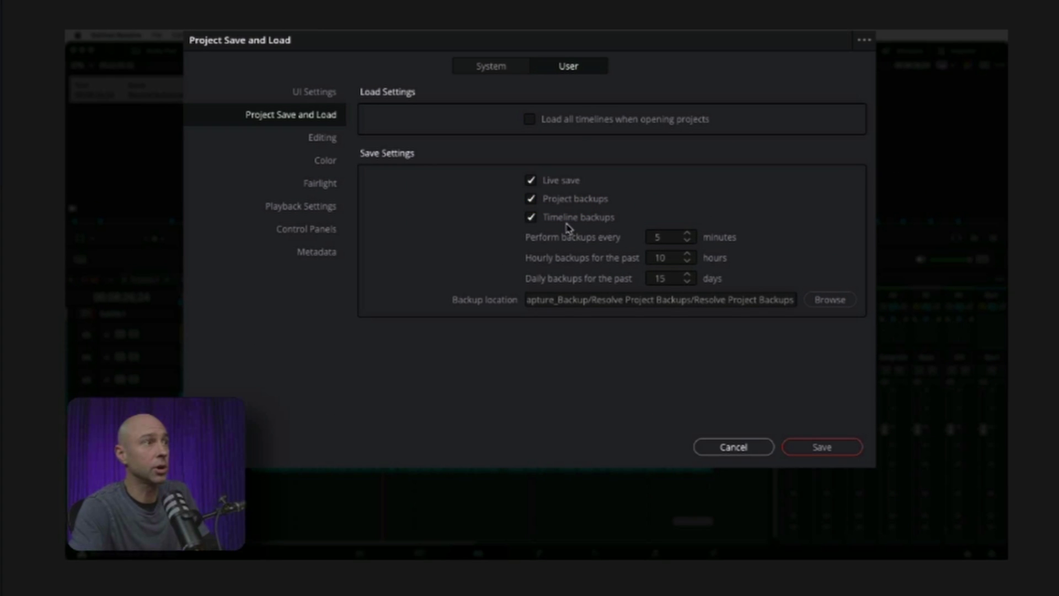
left_click(559, 183)
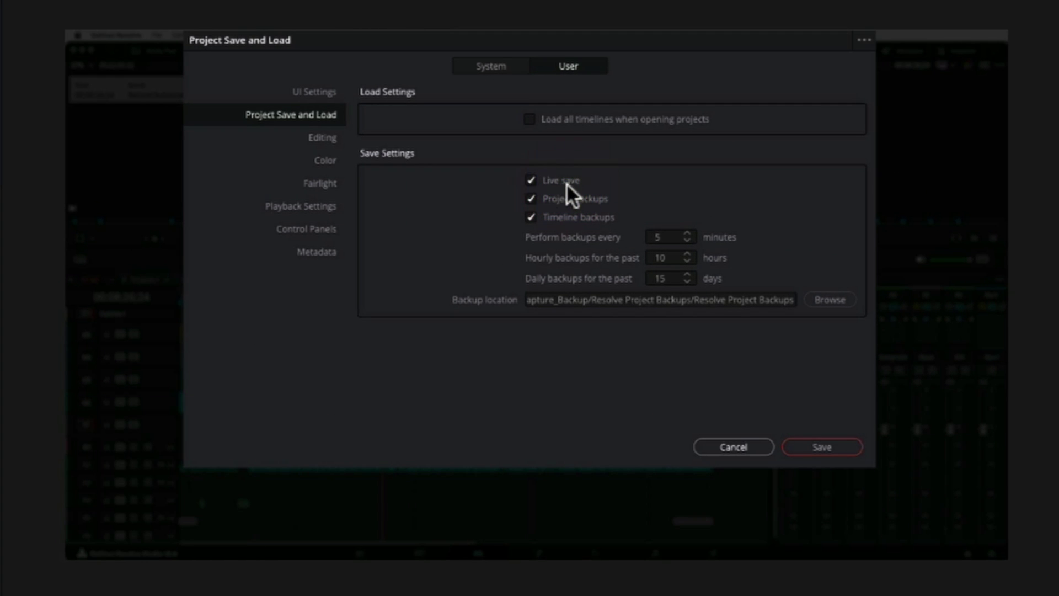
left_click(569, 183)
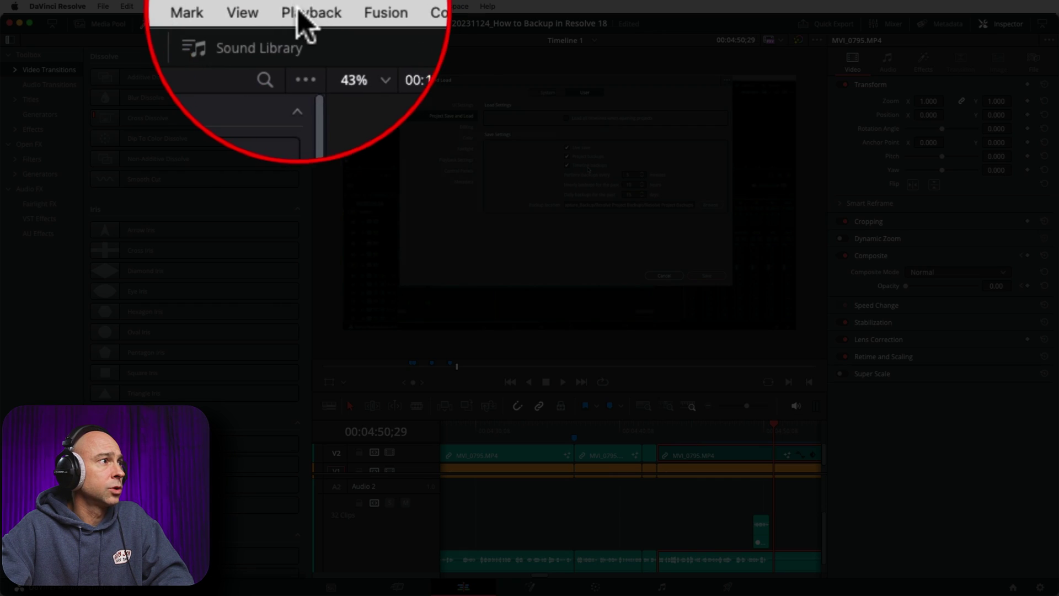
- Turn off Show Audio Track Layers, zoom in on the fix, and play the merged Audio 2
left_click(269, 6)
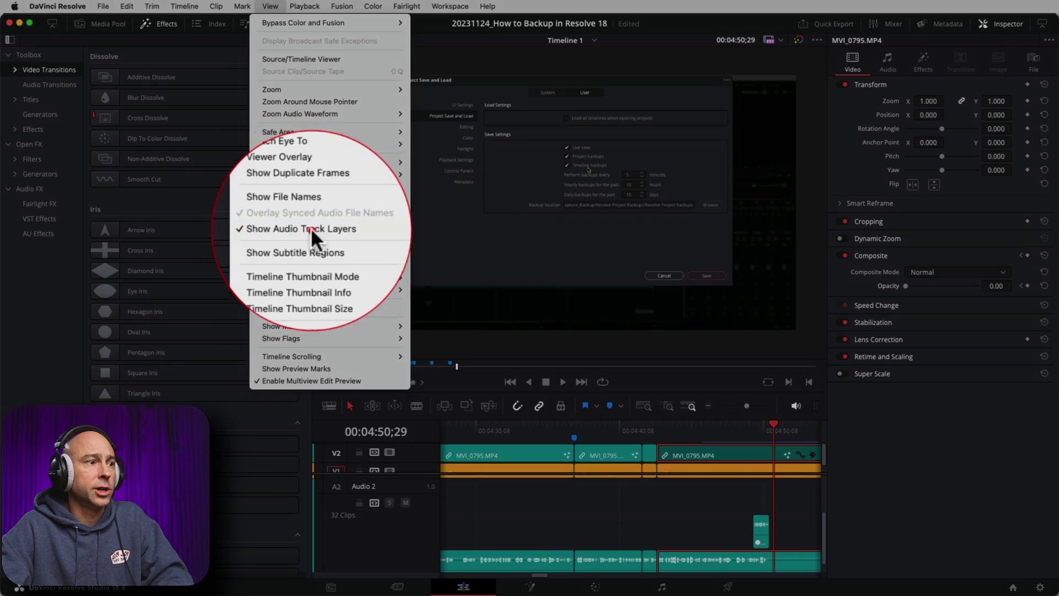
left_click(312, 229)
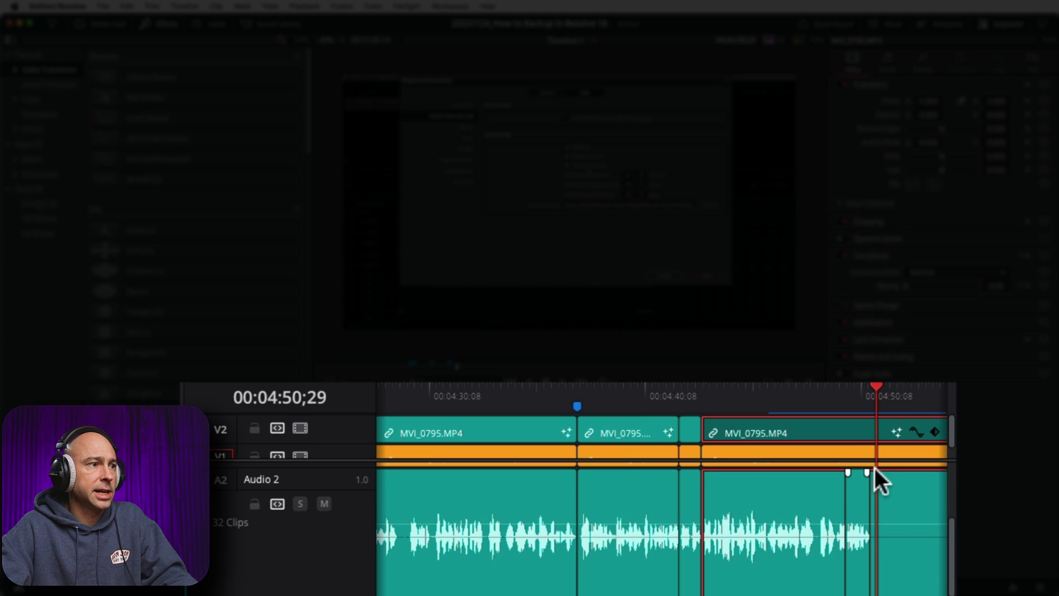
key("super+equal")
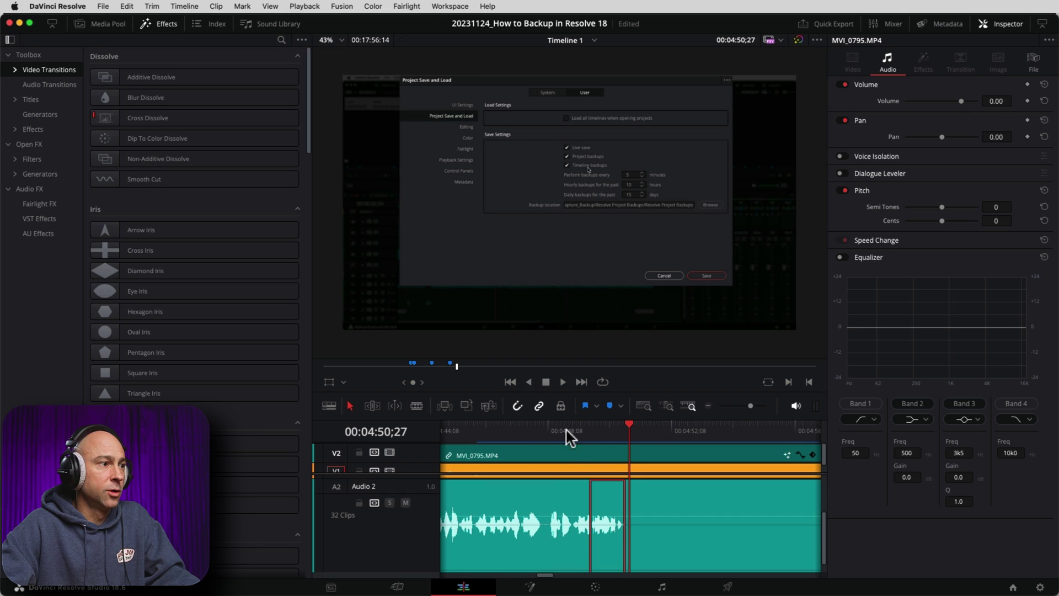
key("space")
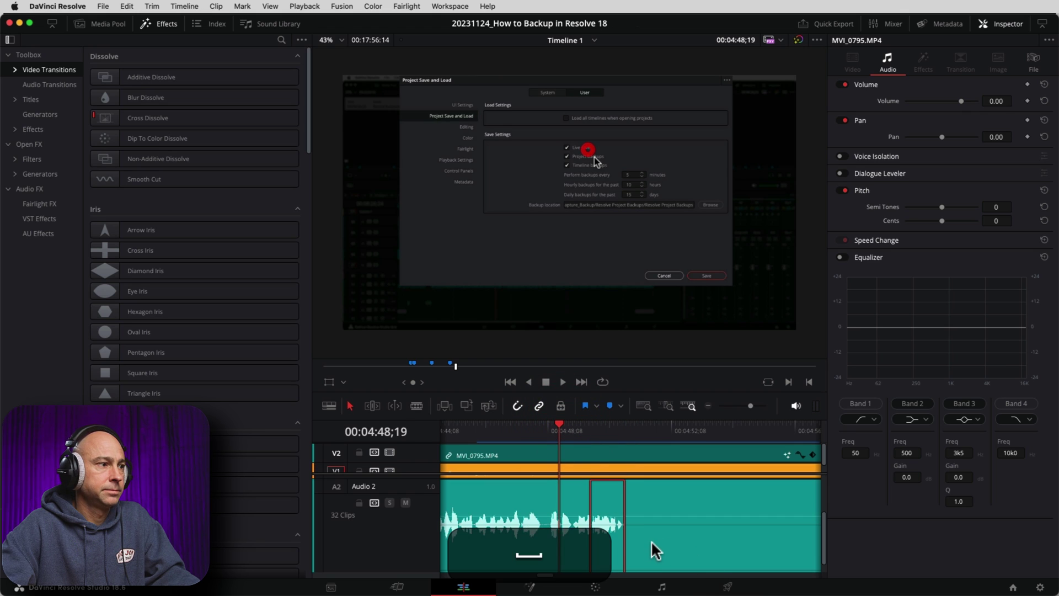